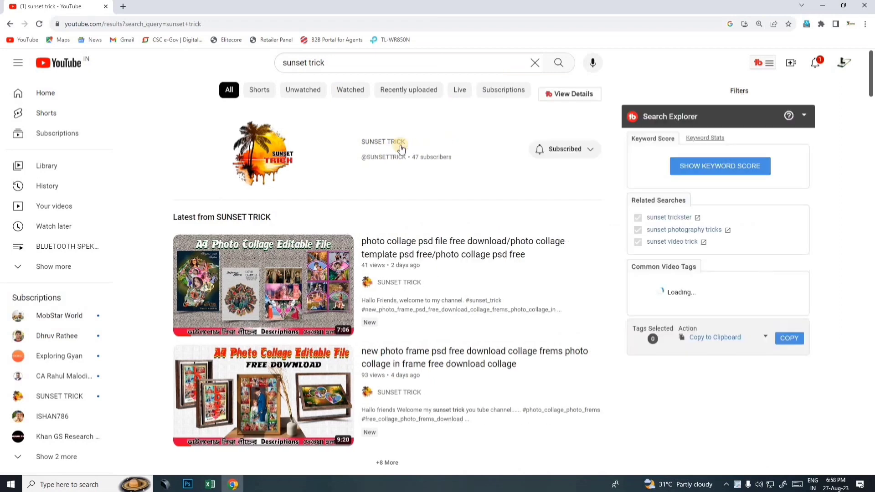
Step: Open the SUNSET TRICK channel and its photo collage PSD free download video
{"action": "left_click", "coordinate": [390, 143]}
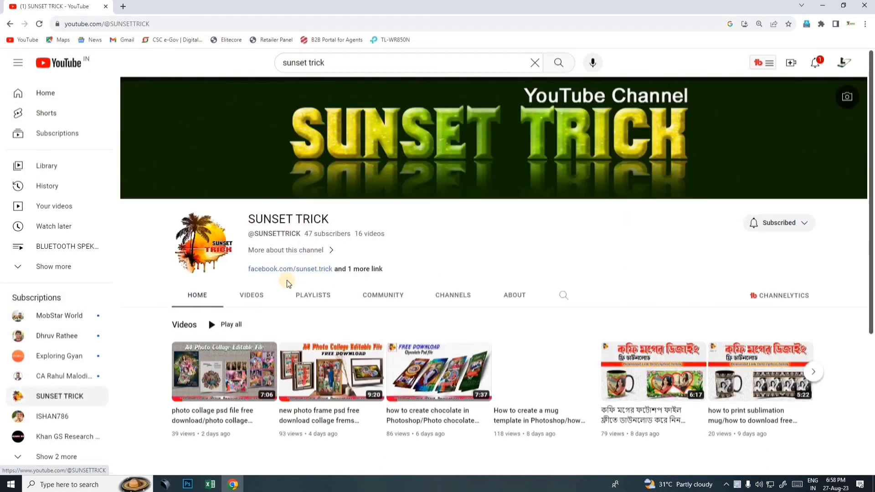
{"action": "scroll", "coordinate": [293, 245], "scroll_direction": "down", "scroll_amount": 1}
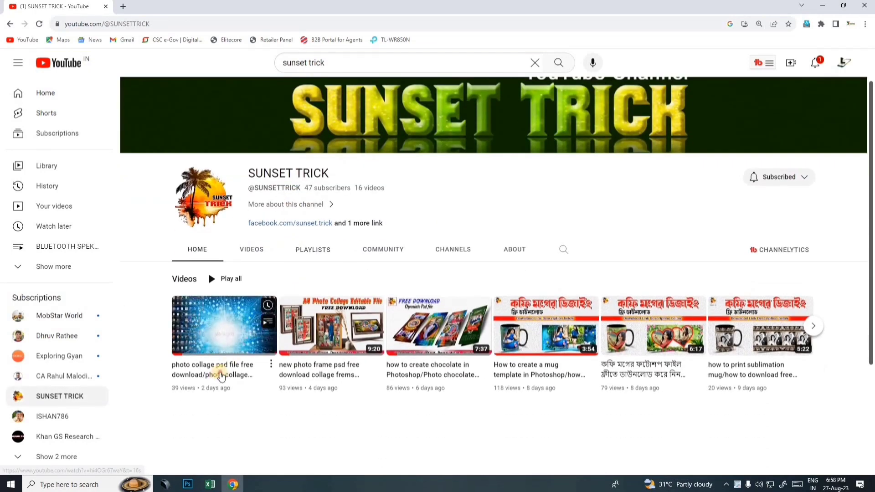
{"action": "left_click", "coordinate": [221, 368]}
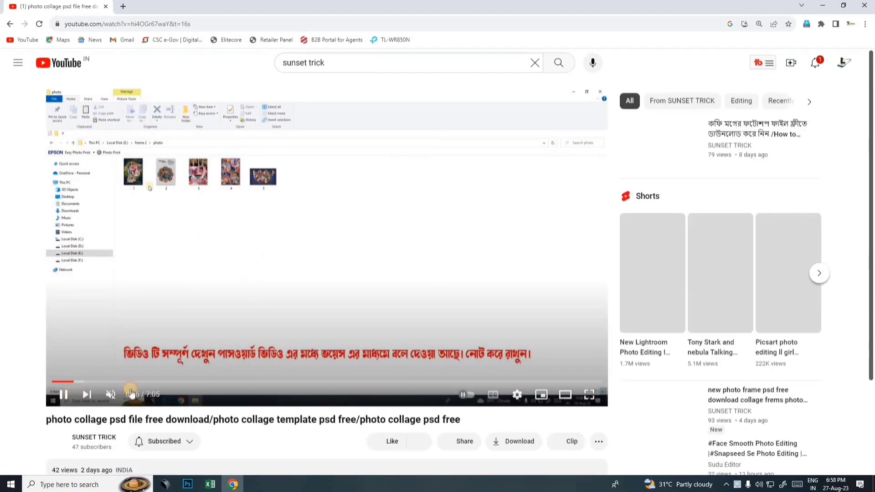
Step: Expand the video's description and open the Google Drive link for this video's free PSD download
{"action": "scroll", "coordinate": [196, 318], "scroll_direction": "down", "scroll_amount": 4}
{"action": "scroll", "coordinate": [204, 311], "scroll_direction": "down", "scroll_amount": 3}
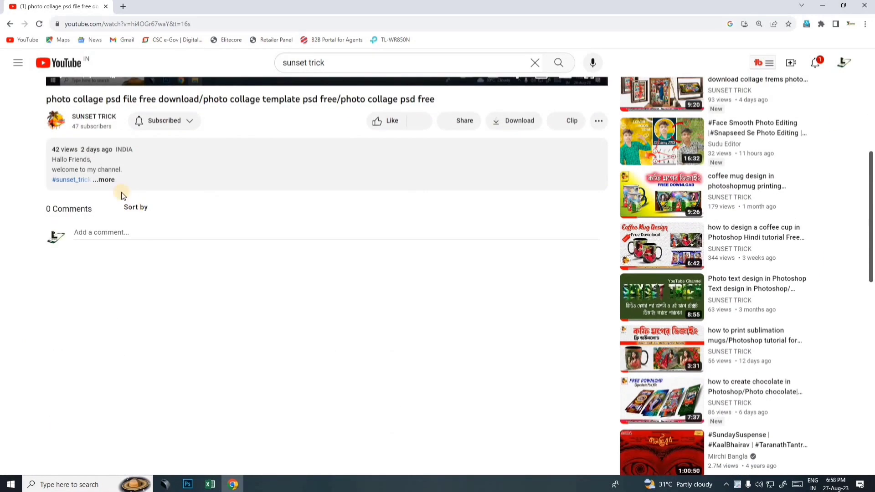
{"action": "left_click", "coordinate": [132, 180]}
{"action": "scroll", "coordinate": [217, 259], "scroll_direction": "down", "scroll_amount": 2}
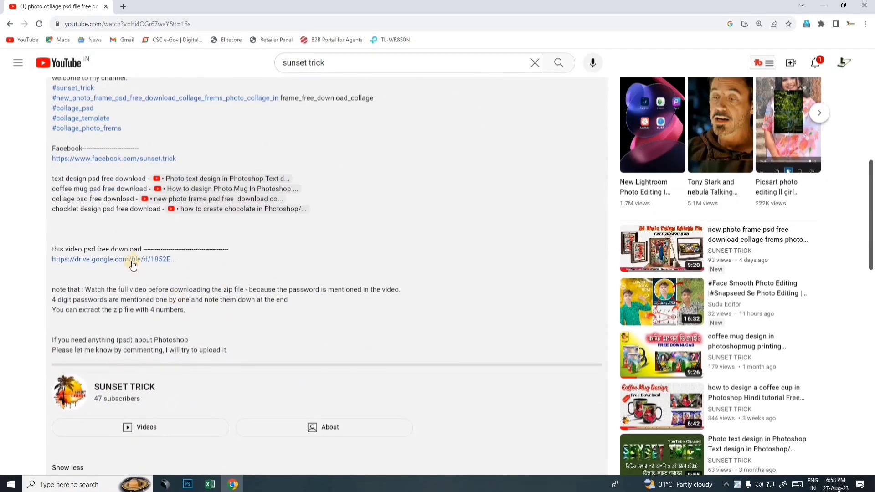
{"action": "left_click", "coordinate": [133, 259]}
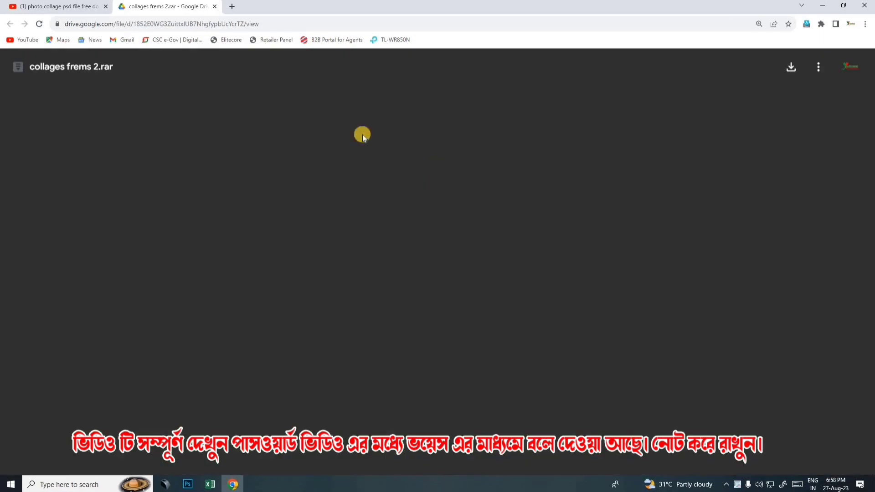
Step: Request the download of collages frems 2.rar despite the virus-scan warning, then dismiss the download dialog and close the browser
{"action": "left_click", "coordinate": [791, 67]}
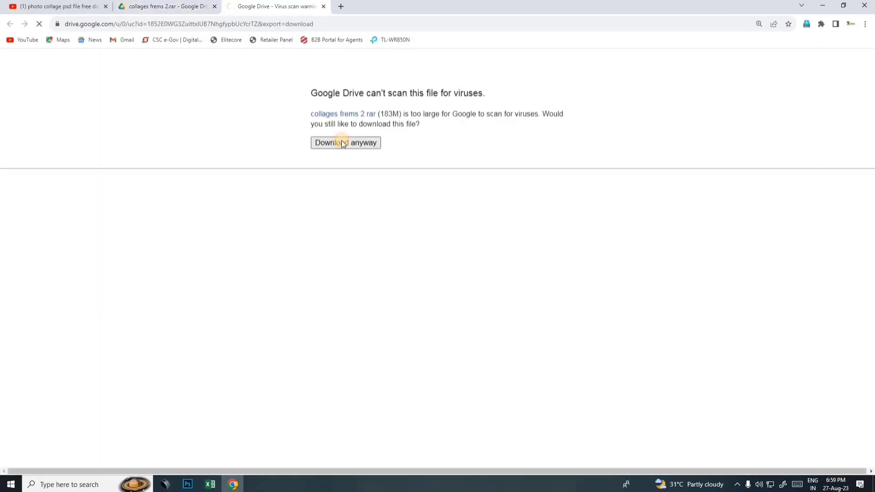
{"action": "left_click", "coordinate": [346, 143]}
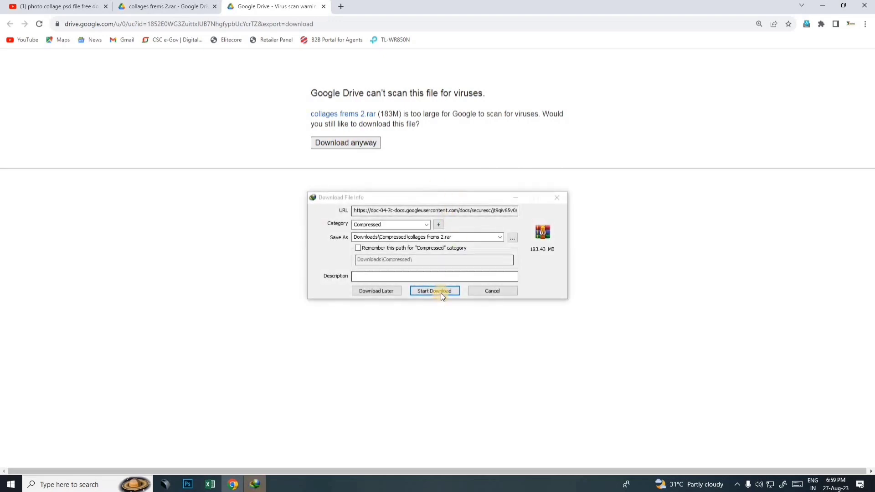
{"action": "left_click", "coordinate": [556, 197]}
{"action": "left_click", "coordinate": [860, 5]}
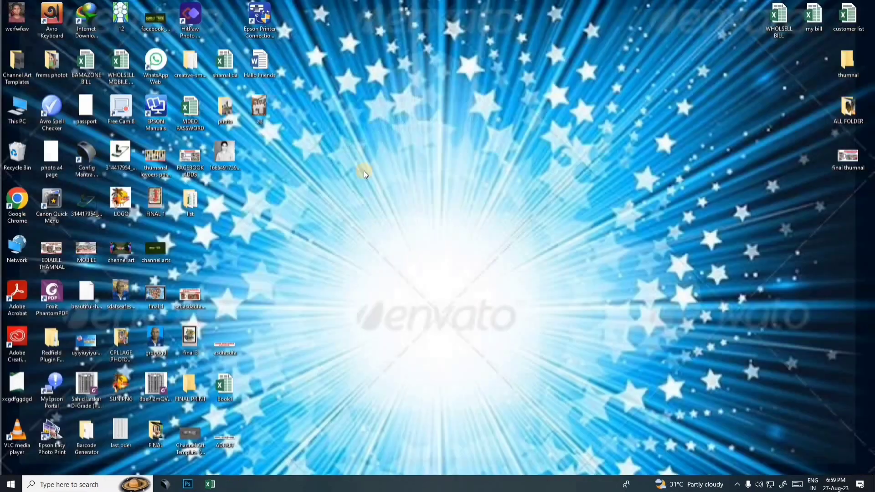
Step: Refresh the desktop, switch to Photoshop and bring up the dialog for opening files
{"action": "right_click", "coordinate": [364, 171]}
{"action": "left_click", "coordinate": [385, 198]}
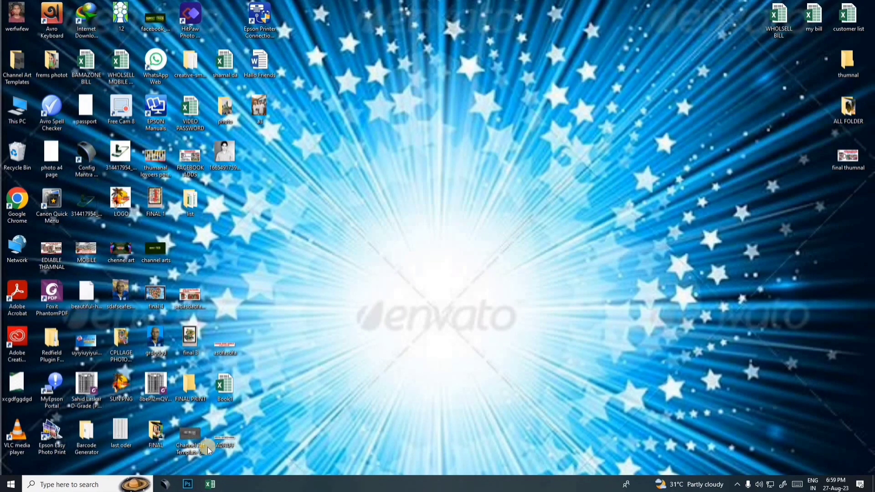
{"action": "left_click", "coordinate": [190, 485]}
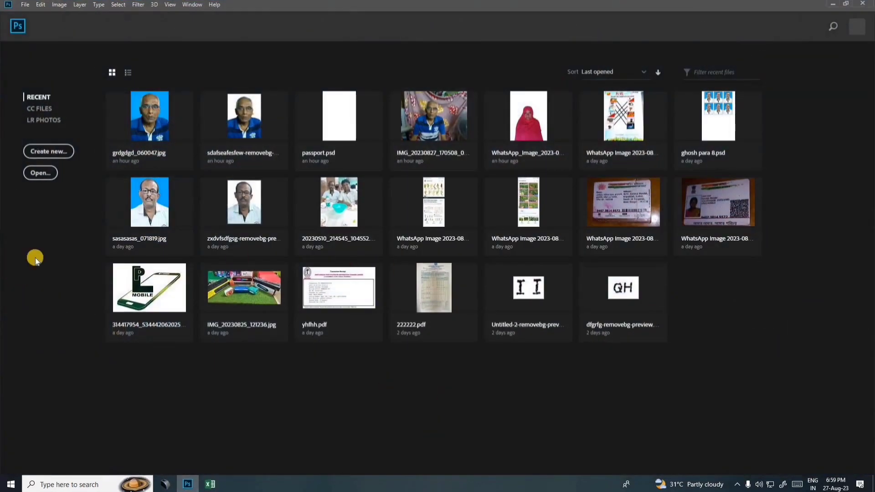
{"action": "left_click", "coordinate": [39, 174]}
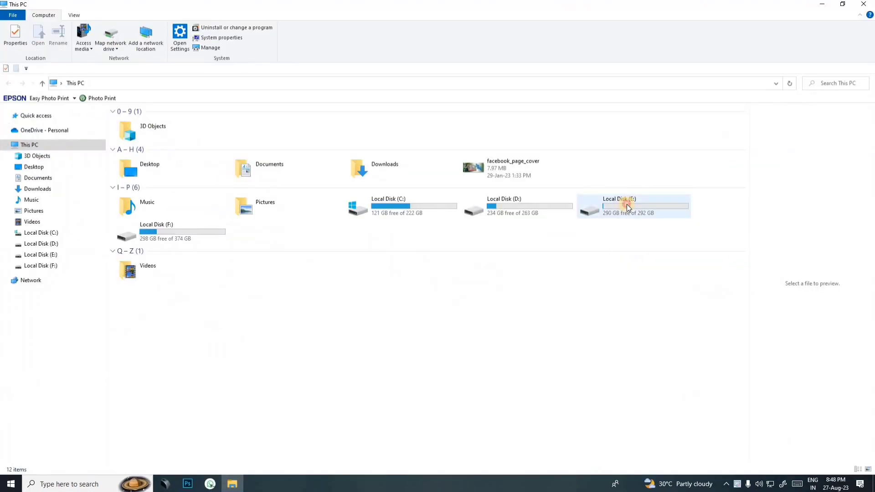
Step: In File Explorer, open the psd folder inside photo frems 3 on Local Disk (E:)
{"action": "double_click", "coordinate": [628, 208]}
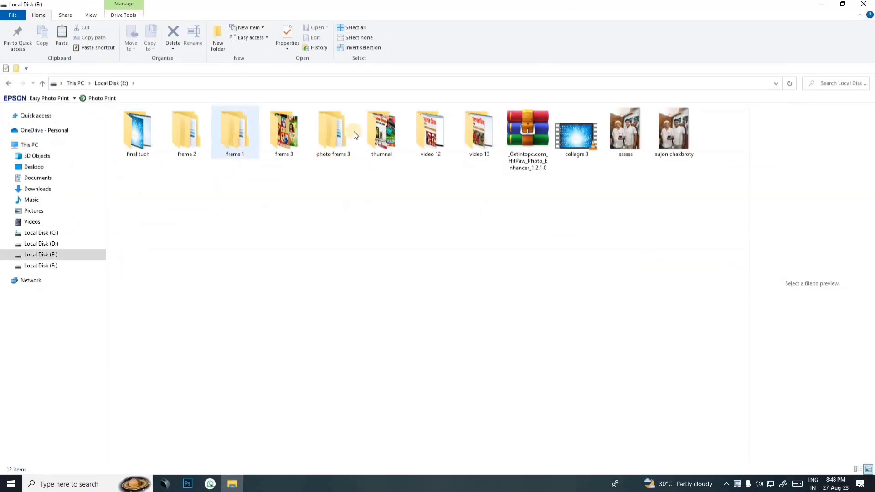
{"action": "left_click", "coordinate": [331, 135]}
{"action": "key", "text": "Return"}
{"action": "double_click", "coordinate": [152, 130]}
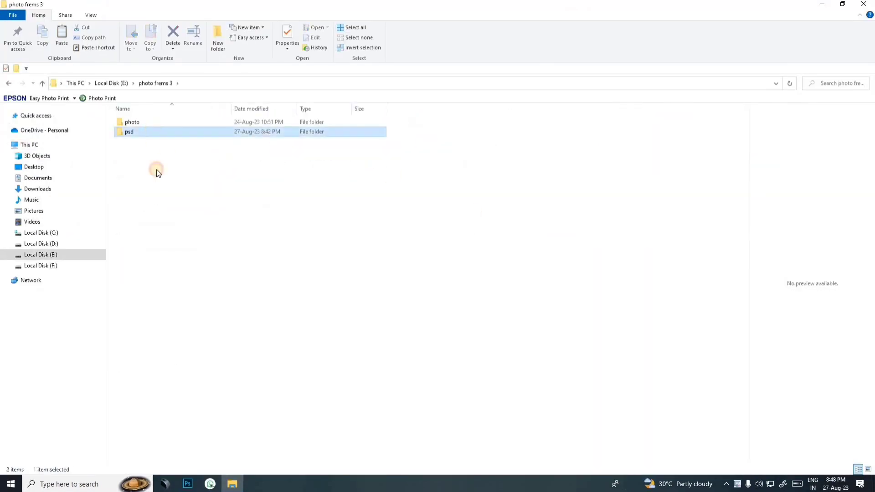
{"action": "left_click", "coordinate": [145, 135]}
Step: Extract the collage frems 3 archive to its own folder, entering the archive password
{"action": "right_click", "coordinate": [145, 132]}
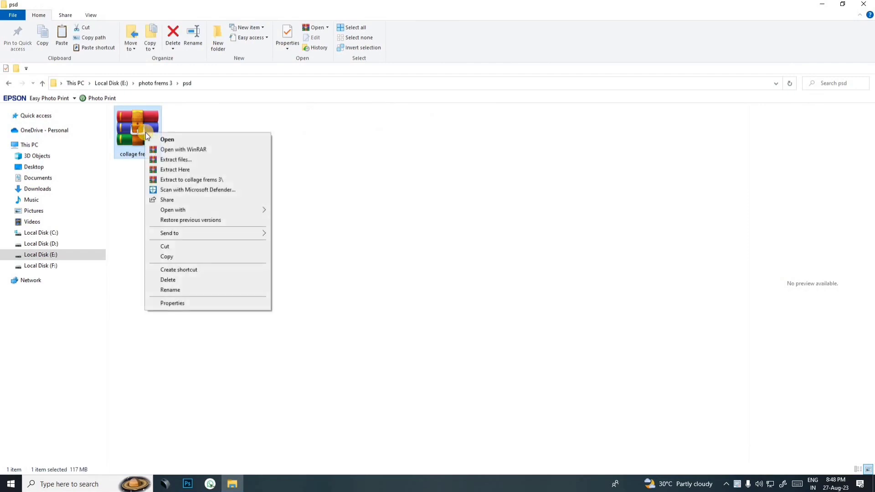
{"action": "left_click", "coordinate": [195, 180]}
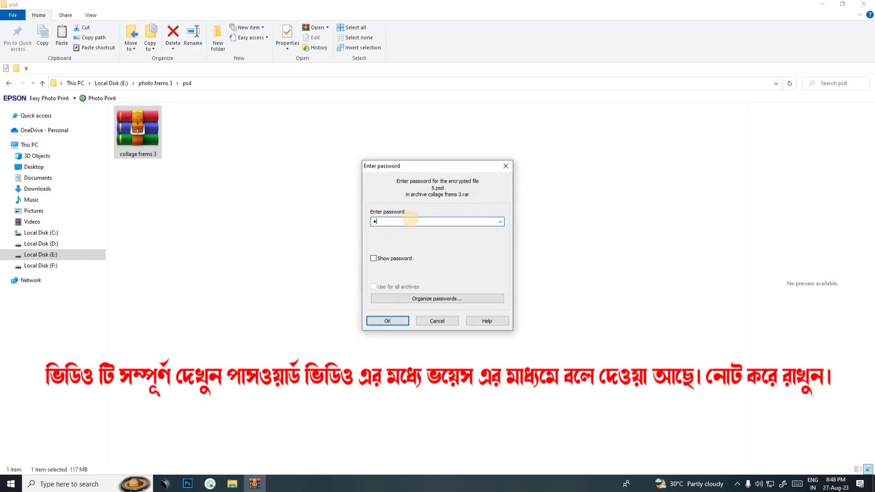
{"action": "type", "text": "•••"}
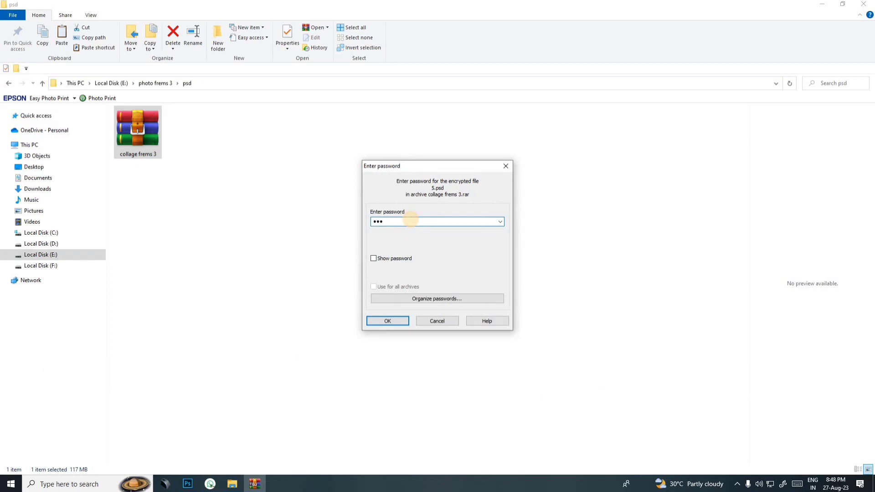
{"action": "left_click", "coordinate": [384, 319]}
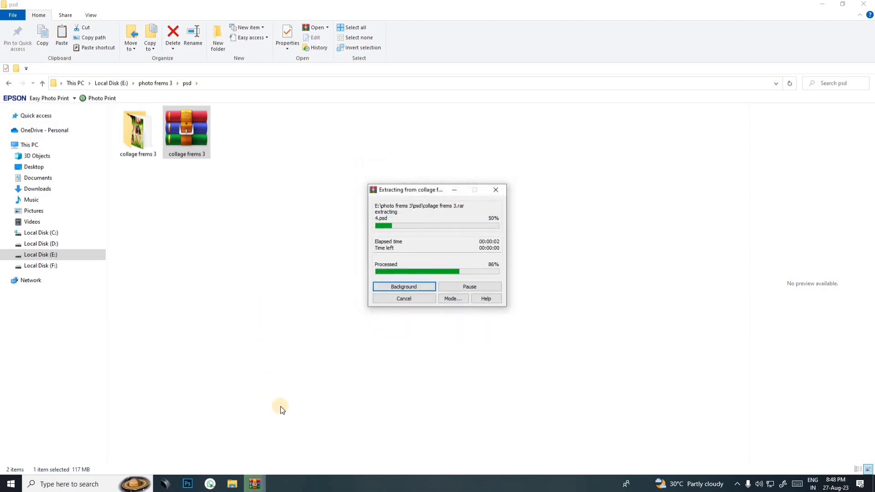
Step: Refresh the psd folder and open the extracted collage frems 3 folder to view its files
{"action": "right_click", "coordinate": [269, 195]}
{"action": "left_click", "coordinate": [300, 228]}
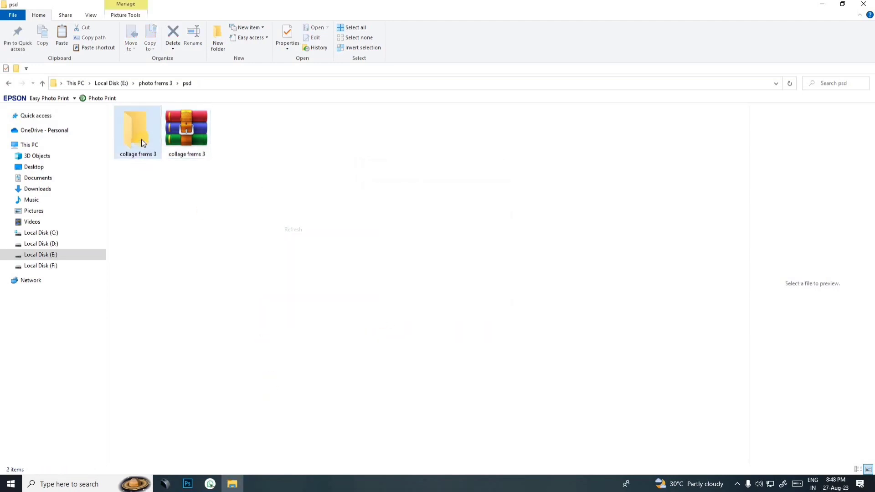
{"action": "double_click", "coordinate": [141, 139]}
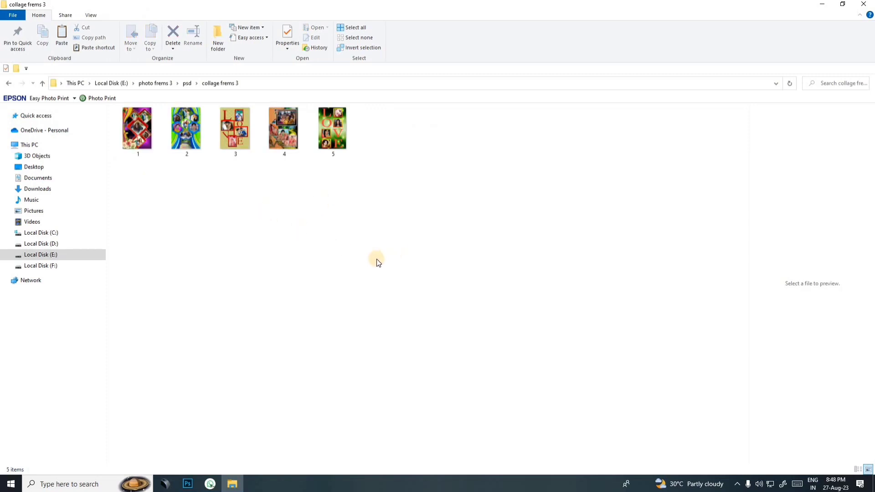
{"action": "left_click", "coordinate": [736, 484]}
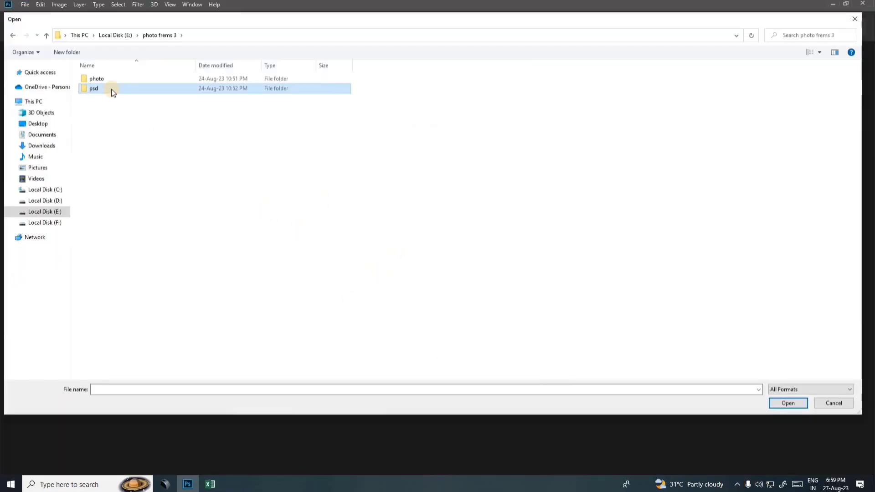
Step: In Photoshop, open all five collage PSD files from the psd folder of photo frems 3
{"action": "double_click", "coordinate": [111, 89]}
{"action": "left_click_drag", "start_coordinate": [104, 139], "coordinate": [322, 65]}
{"action": "left_click", "coordinate": [787, 402]}
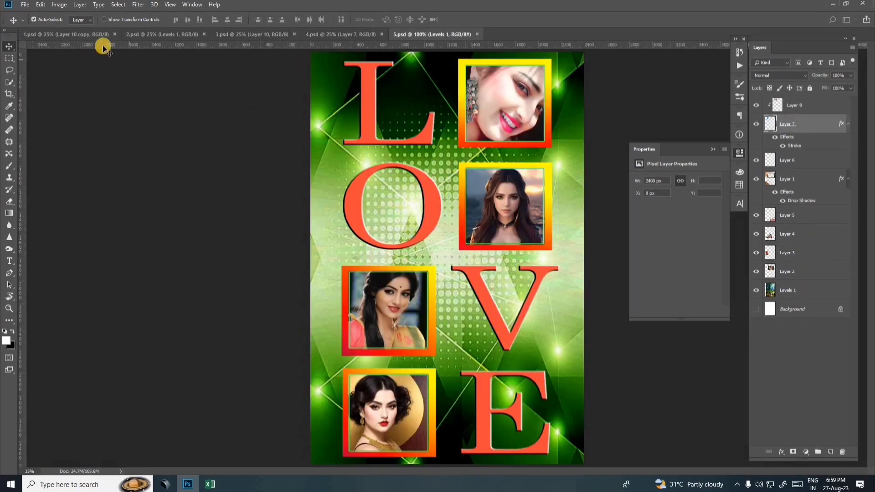
Step: Bring 1.psd to the front and select Layer 3, the large central photo
{"action": "left_click", "coordinate": [75, 35]}
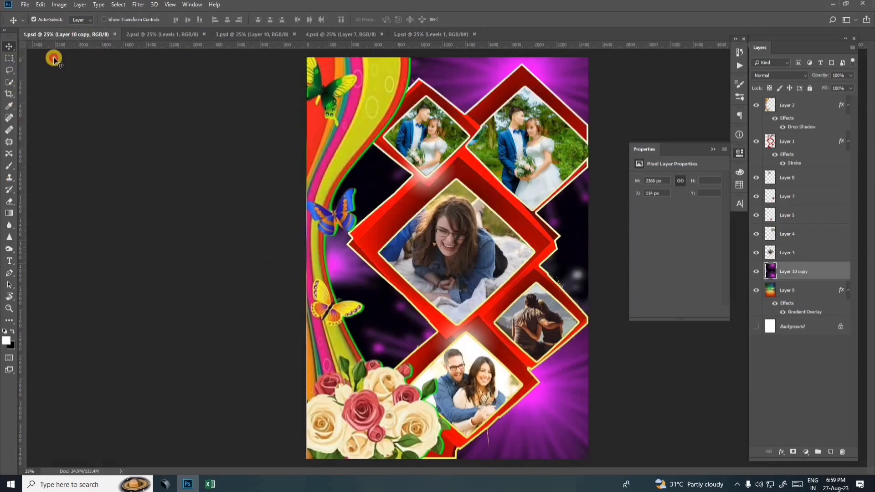
{"action": "right_click", "coordinate": [460, 241]}
{"action": "left_click", "coordinate": [472, 247]}
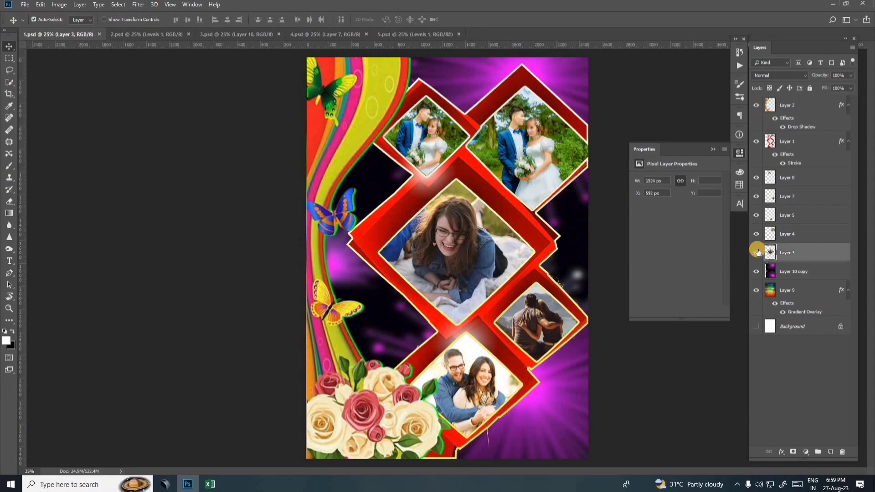
Step: Hide and reshow Layers 3, 4, 5, 7, 1 and 2 in turn to examine what each contains
{"action": "left_click", "coordinate": [756, 252]}
{"action": "left_click", "coordinate": [756, 252]}
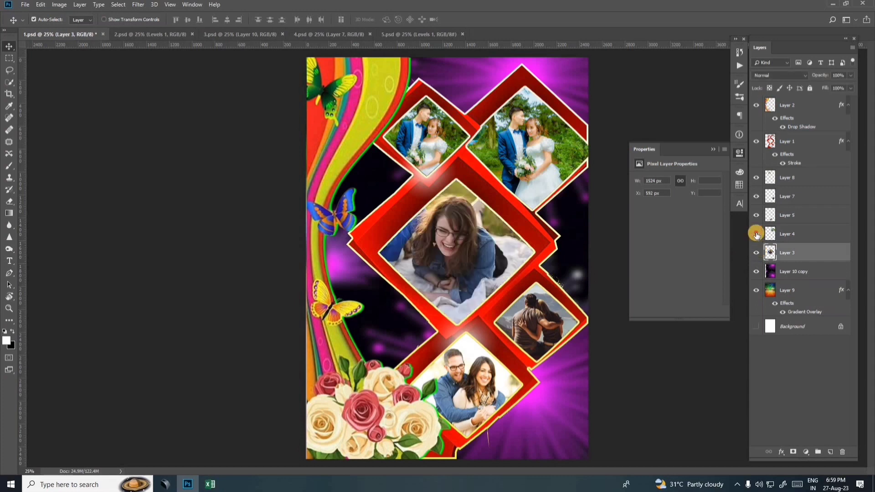
{"action": "left_click", "coordinate": [756, 234]}
{"action": "left_click", "coordinate": [756, 232]}
{"action": "left_click", "coordinate": [757, 215]}
{"action": "left_click", "coordinate": [757, 215]}
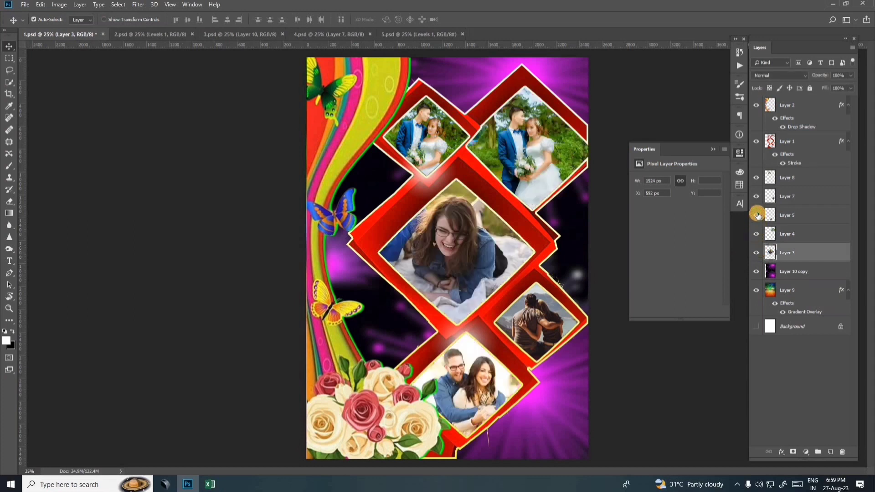
{"action": "left_click", "coordinate": [756, 196]}
{"action": "left_click", "coordinate": [757, 196]}
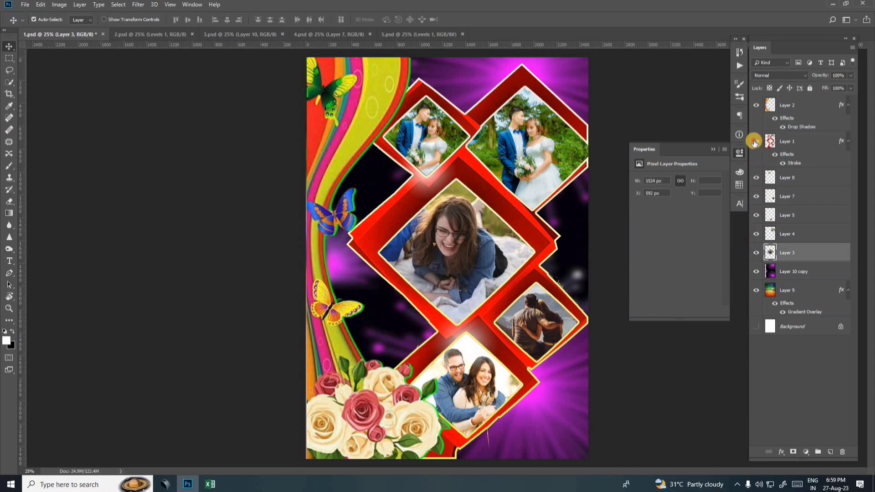
{"action": "left_click", "coordinate": [755, 142]}
{"action": "left_click", "coordinate": [756, 141]}
{"action": "left_click", "coordinate": [757, 105]}
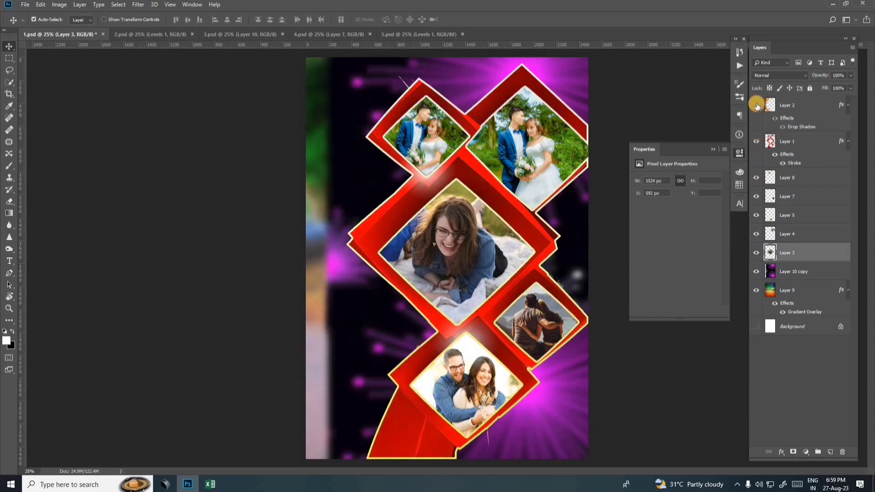
{"action": "left_click", "coordinate": [757, 106]}
Step: Check which layer holds the central photo by hiding and reshowing Layer 3, and pick Layer 3 on the canvas
{"action": "right_click", "coordinate": [452, 243]}
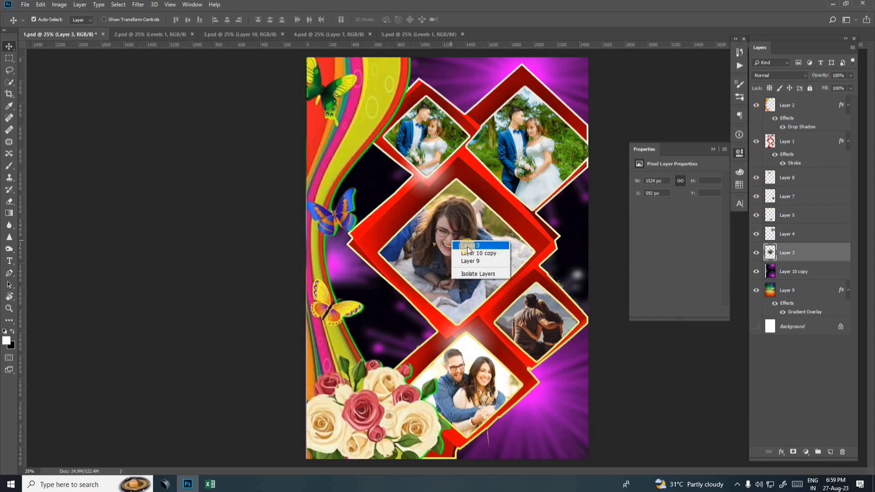
{"action": "left_click", "coordinate": [757, 252]}
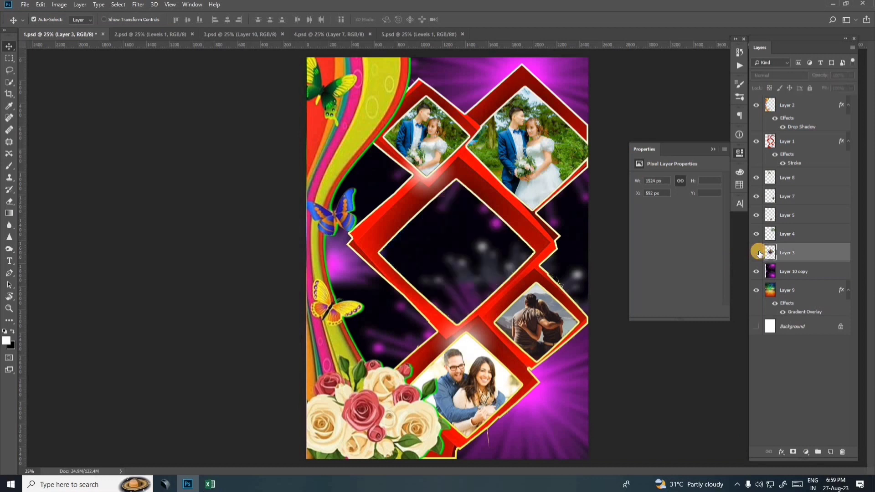
{"action": "left_click", "coordinate": [757, 253]}
{"action": "right_click", "coordinate": [458, 241]}
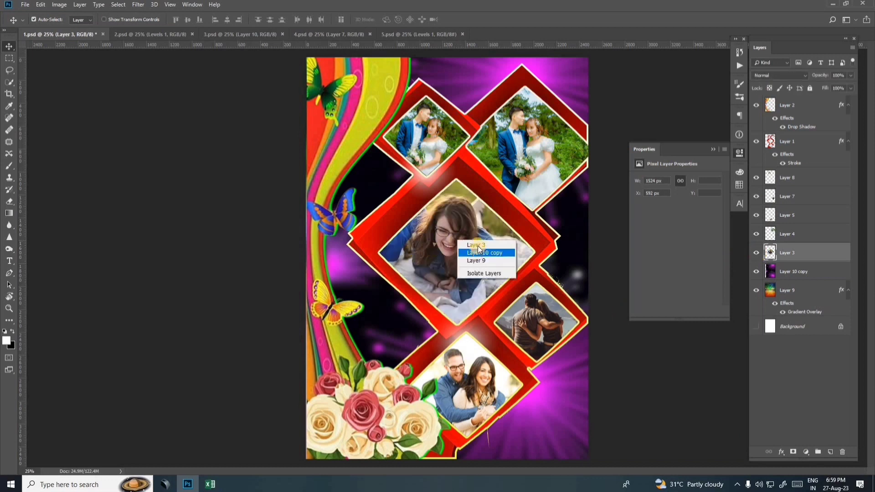
{"action": "left_click", "coordinate": [474, 245]}
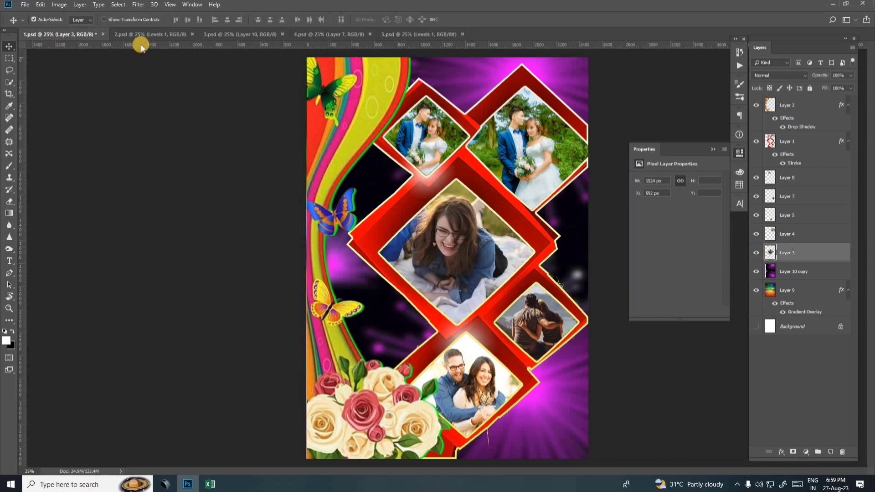
Step: Open 17.jpg from the frems photot folder on the Desktop
{"action": "left_click", "coordinate": [24, 5]}
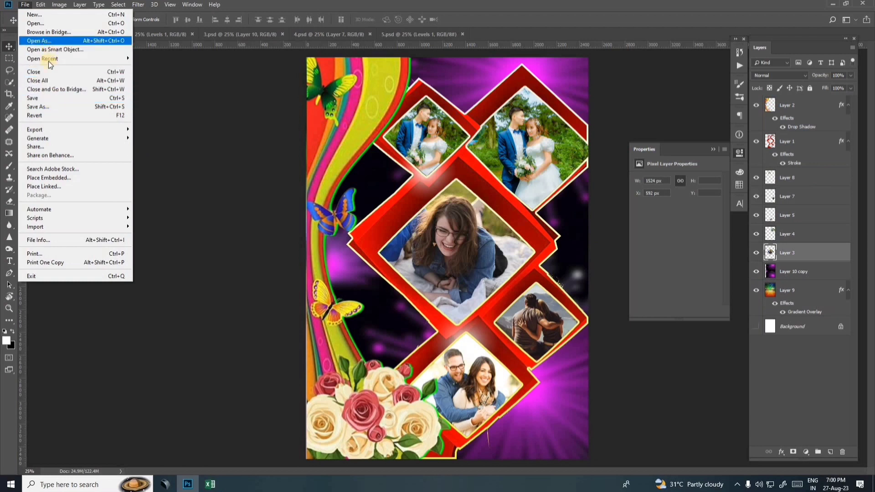
{"action": "left_click", "coordinate": [35, 23]}
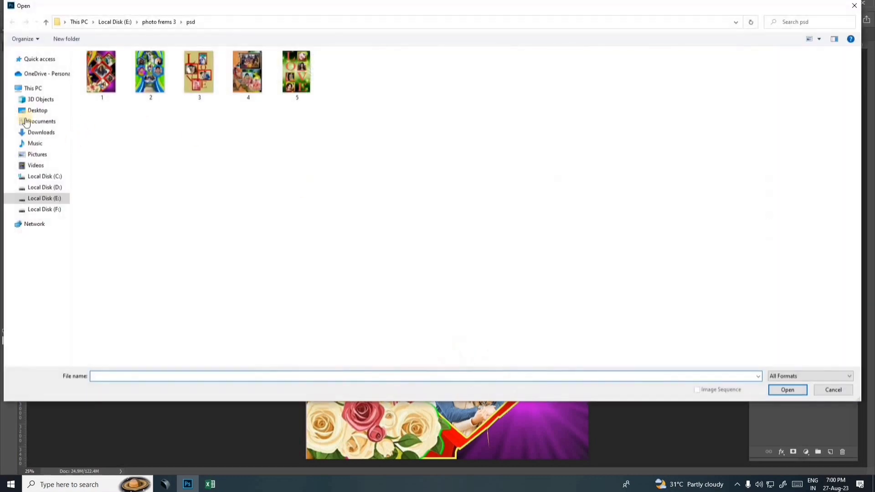
{"action": "left_click", "coordinate": [40, 113]}
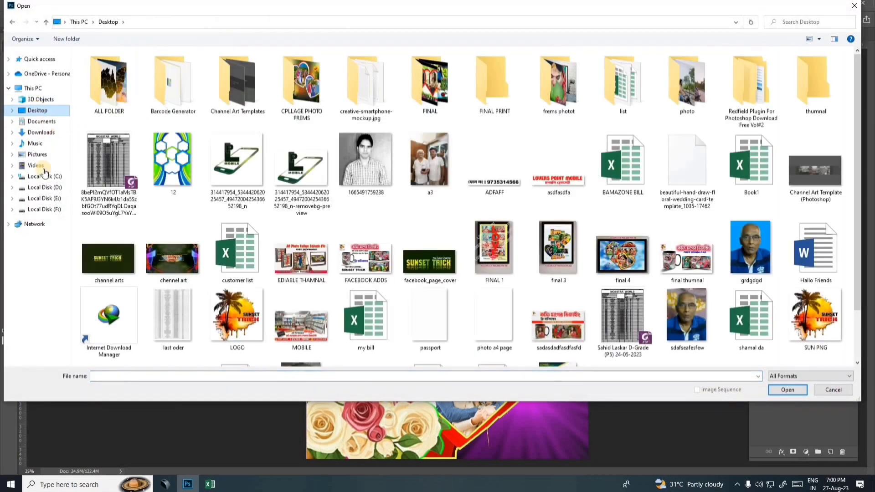
{"action": "left_click", "coordinate": [54, 200]}
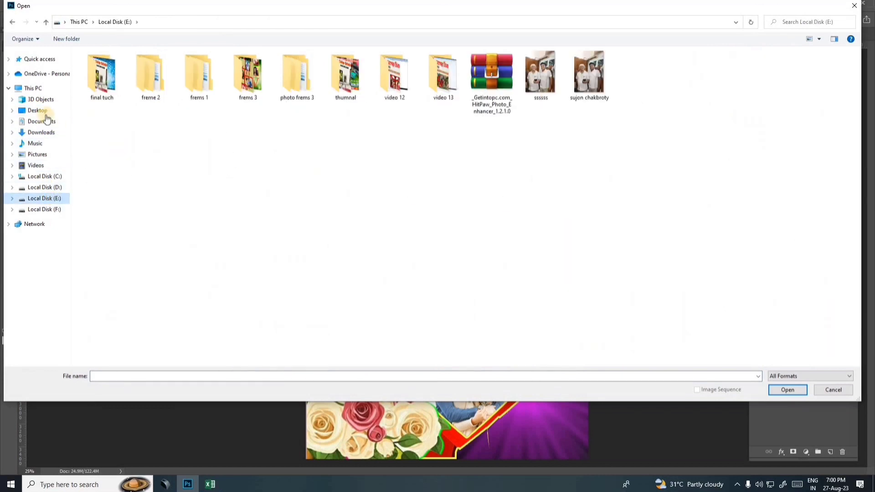
{"action": "left_click", "coordinate": [39, 111]}
{"action": "left_click", "coordinate": [45, 199]}
{"action": "left_click", "coordinate": [57, 210]}
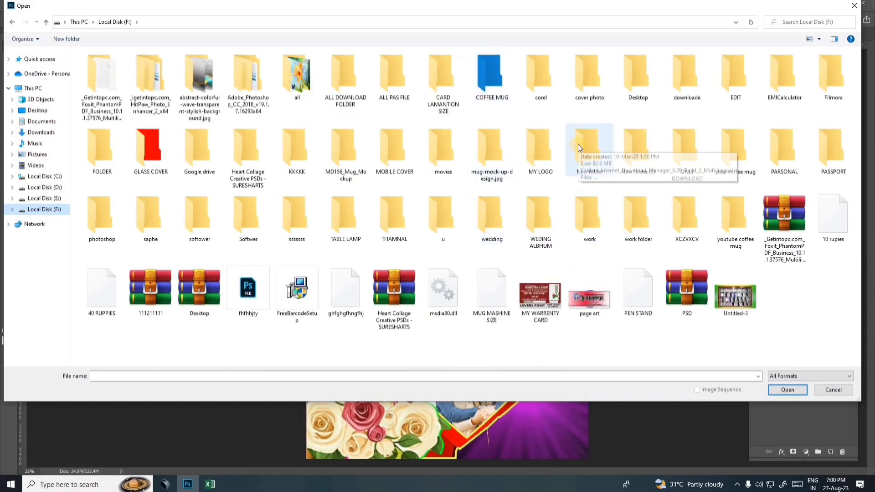
{"action": "left_click", "coordinate": [48, 114]}
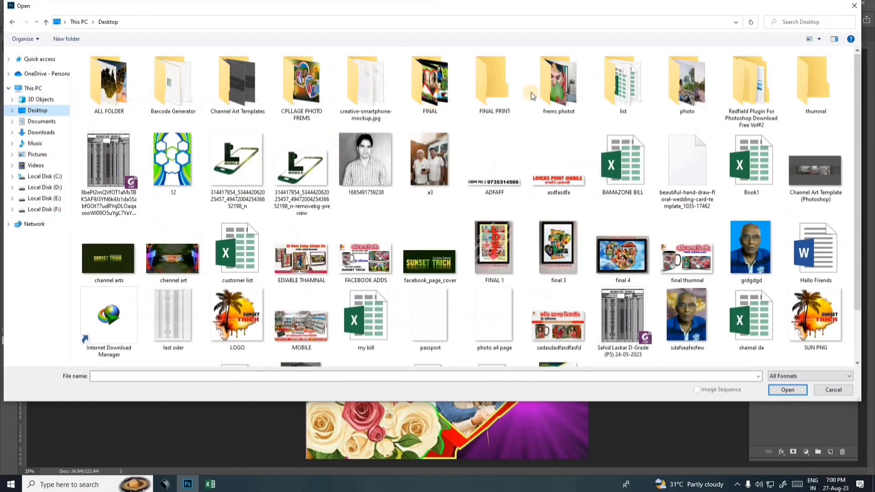
{"action": "left_click", "coordinate": [571, 87]}
{"action": "double_click", "coordinate": [571, 89]}
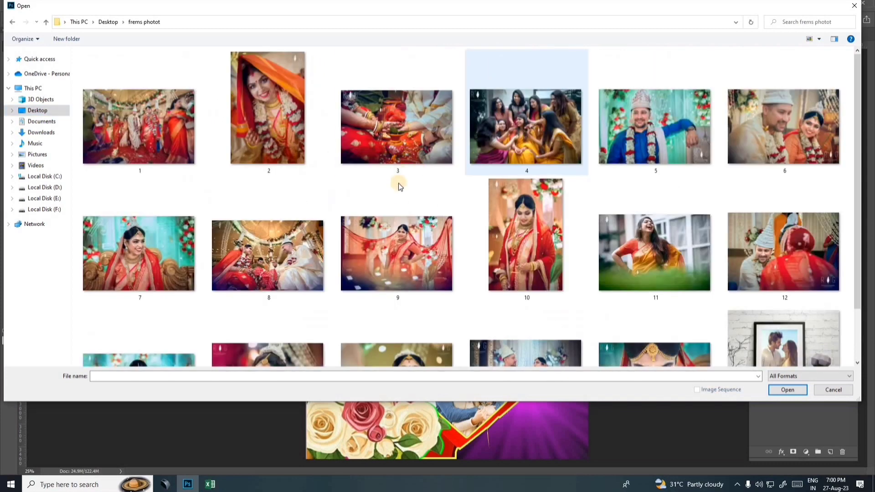
{"action": "scroll", "coordinate": [398, 196], "scroll_direction": "down", "scroll_amount": 1}
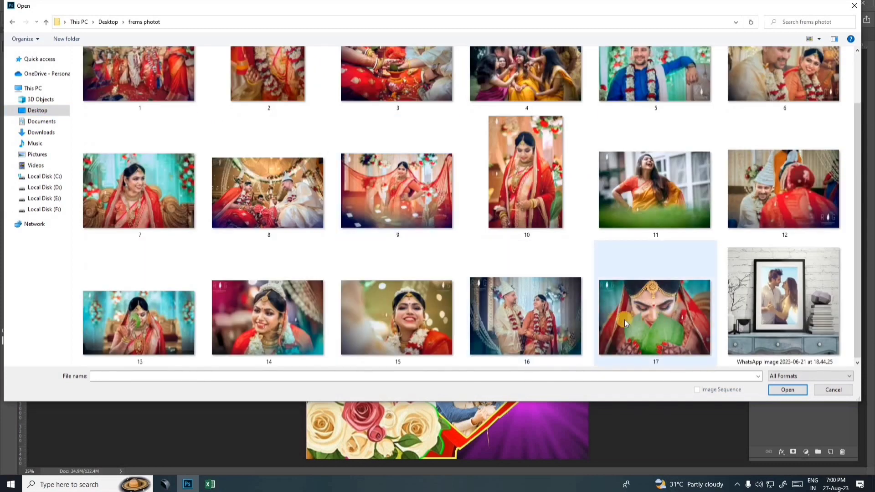
{"action": "double_click", "coordinate": [672, 315]}
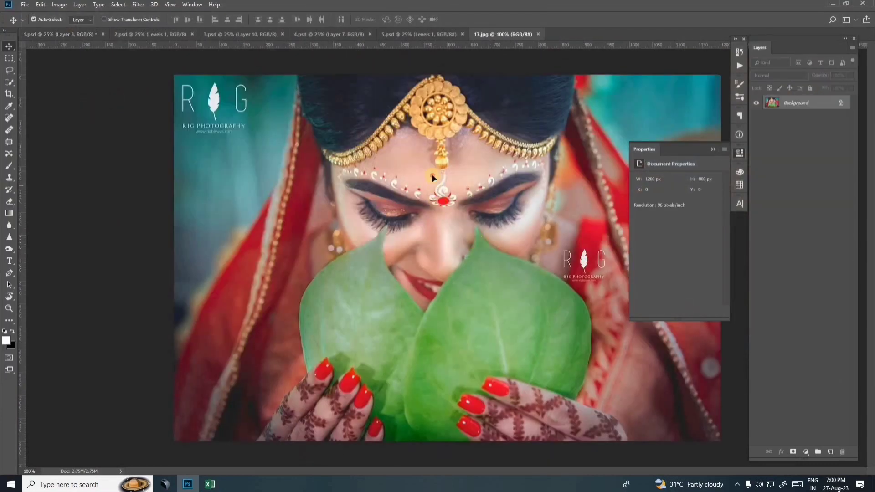
Step: Bring the 17.jpg picture into 1.psd above Layer 3, scale it to about 159%, and position it over the central diamond frame
{"action": "left_click", "coordinate": [55, 34]}
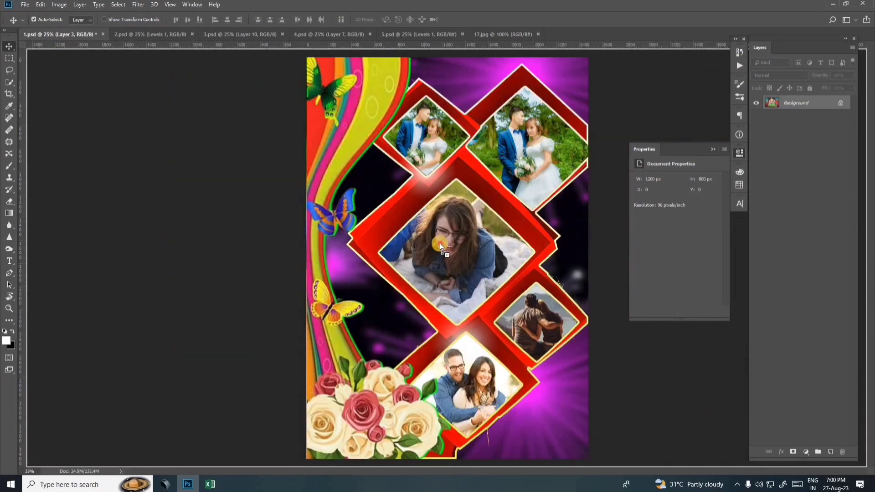
{"action": "left_click_drag", "start_coordinate": [447, 245], "coordinate": [492, 286]}
{"action": "key", "text": "ctrl+t"}
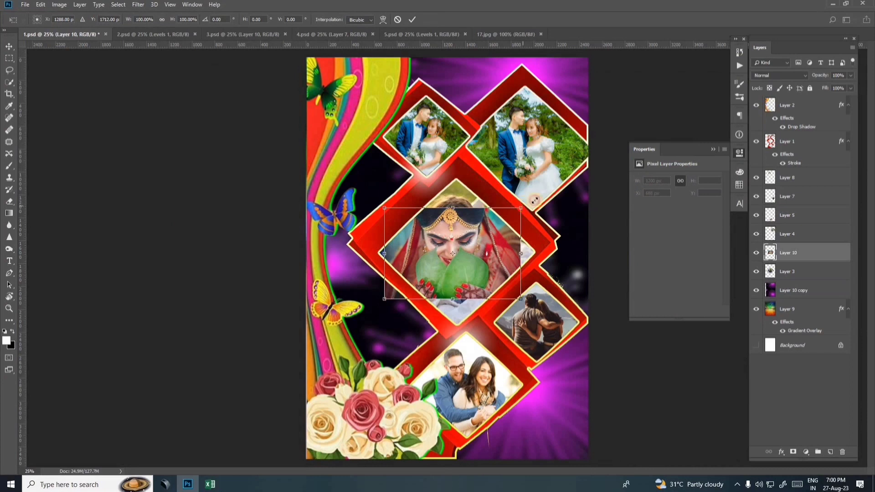
{"action": "left_click_drag", "start_coordinate": [534, 201], "coordinate": [573, 173]}
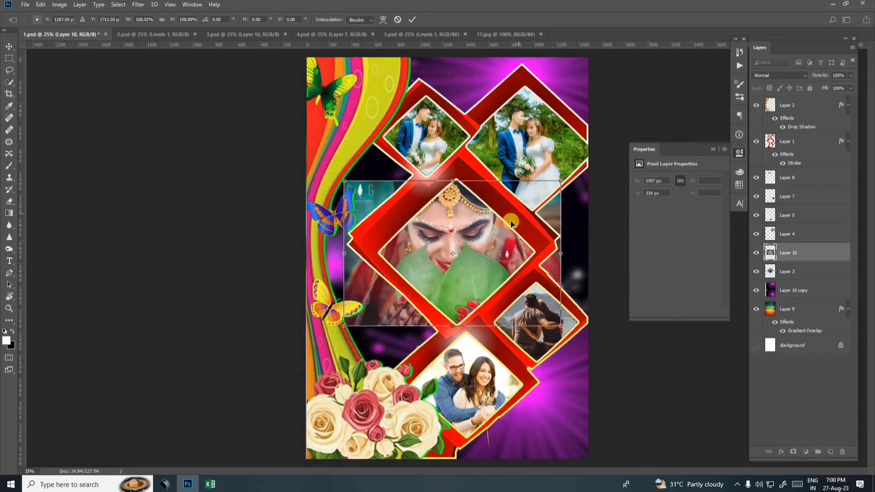
{"action": "left_click_drag", "start_coordinate": [511, 223], "coordinate": [521, 224]}
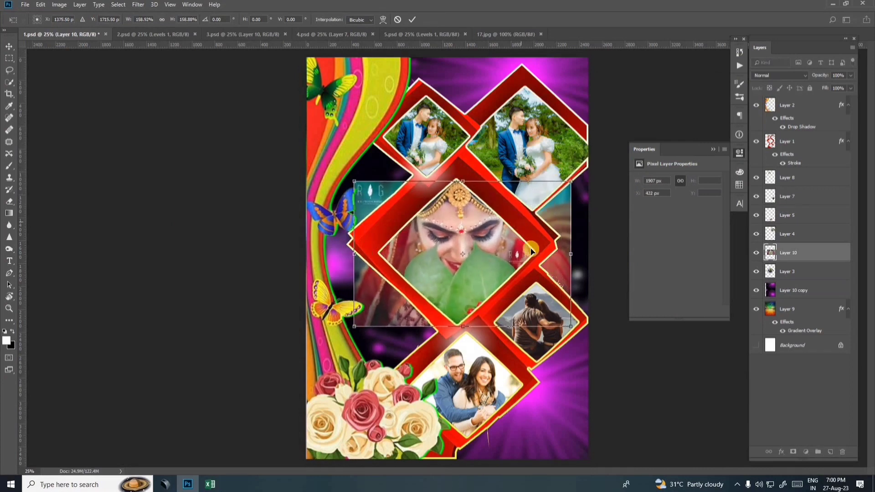
{"action": "key", "text": "Return"}
Step: Erase the bride picture's overhang on both sides of the central frame with a 171 px Hard Round eraser
{"action": "left_click", "coordinate": [9, 201]}
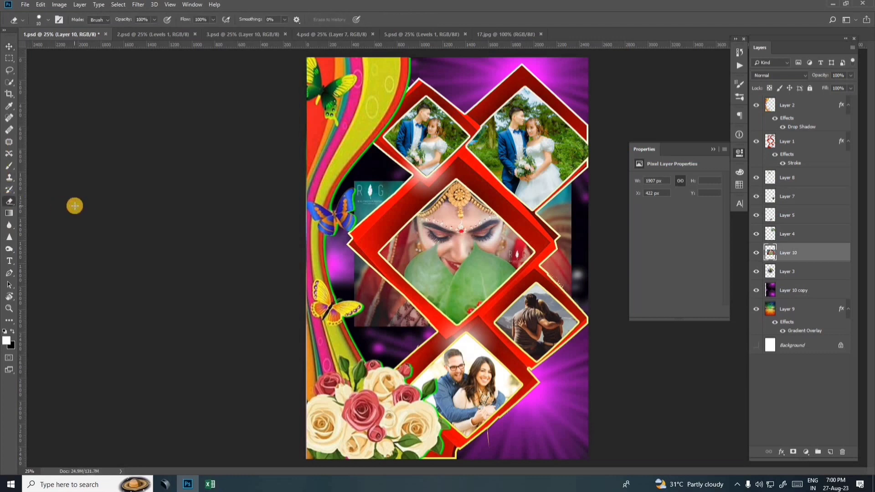
{"action": "left_click", "coordinate": [42, 19]}
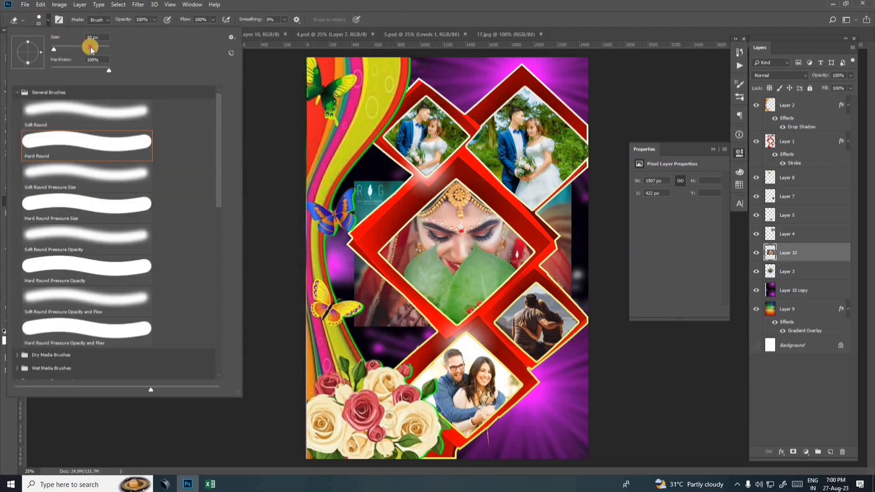
{"action": "left_click", "coordinate": [91, 49]}
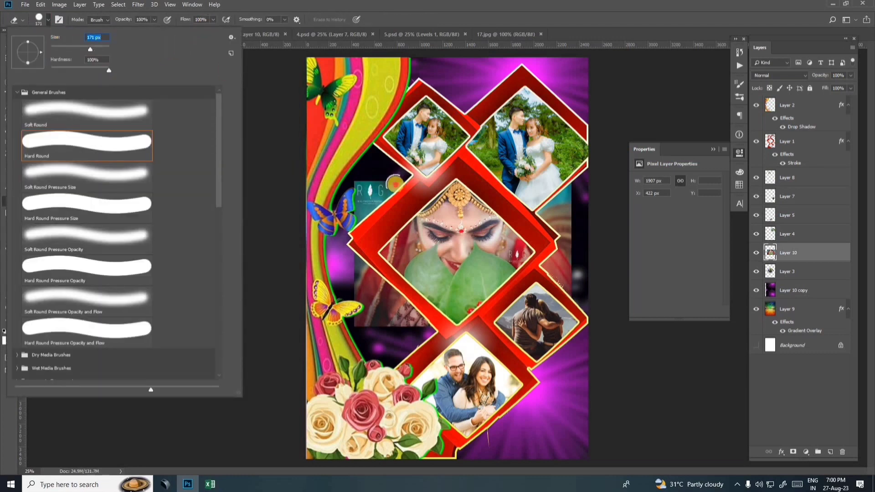
{"action": "left_click", "coordinate": [395, 184]}
{"action": "mouse_move", "coordinate": [395, 183]}
{"action": "left_mouse_down"}
{"action": "mouse_move", "coordinate": [355, 230]}
{"action": "mouse_move", "coordinate": [375, 177]}
{"action": "mouse_move", "coordinate": [334, 183]}
{"action": "mouse_move", "coordinate": [351, 188]}
{"action": "mouse_move", "coordinate": [344, 255]}
{"action": "mouse_move", "coordinate": [432, 331]}
{"action": "mouse_move", "coordinate": [369, 319]}
{"action": "mouse_move", "coordinate": [352, 281]}
{"action": "mouse_move", "coordinate": [384, 302]}
{"action": "mouse_move", "coordinate": [341, 271]}
{"action": "left_mouse_up"}
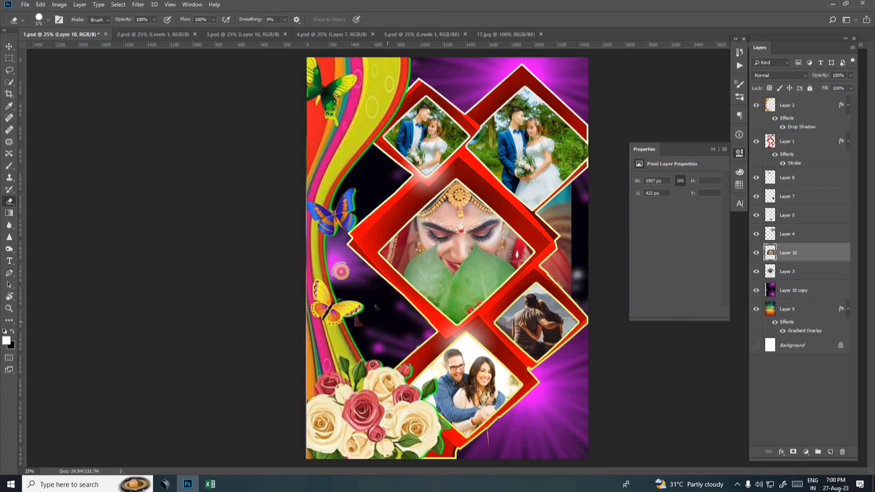
{"action": "mouse_move", "coordinate": [537, 207]}
{"action": "left_mouse_down"}
{"action": "mouse_move", "coordinate": [567, 242]}
{"action": "mouse_move", "coordinate": [564, 216]}
{"action": "mouse_move", "coordinate": [581, 178]}
{"action": "mouse_move", "coordinate": [566, 192]}
{"action": "left_mouse_up"}
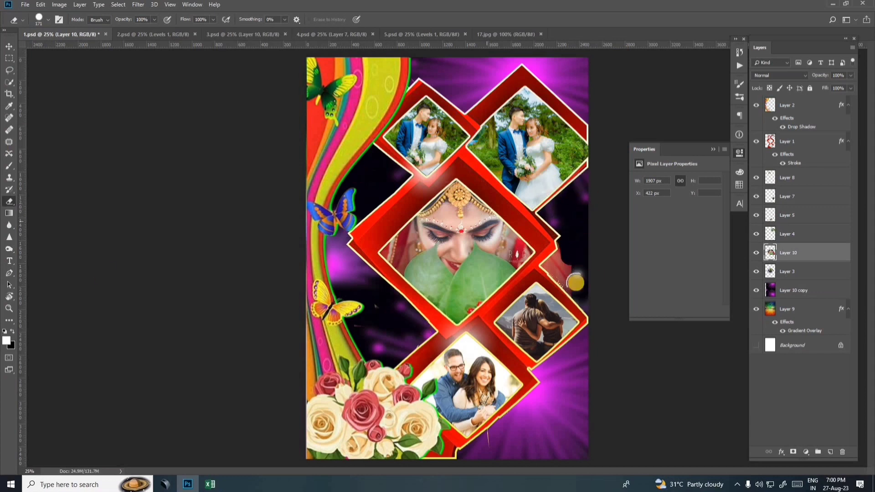
{"action": "left_click", "coordinate": [575, 283]}
Step: Select Layer 4, the upper-right couple photo, on the canvas and open 9.jpg from the frems photot folder
{"action": "left_click", "coordinate": [9, 47]}
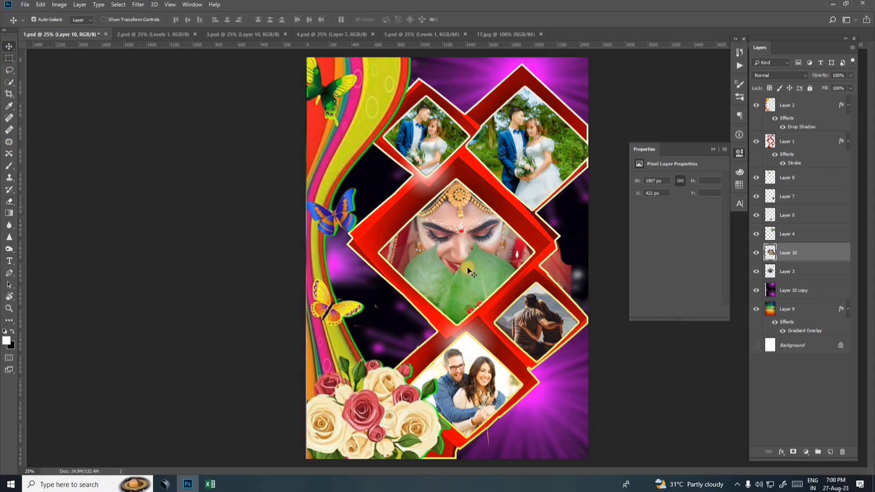
{"action": "right_click", "coordinate": [539, 137]}
{"action": "left_click", "coordinate": [549, 147]}
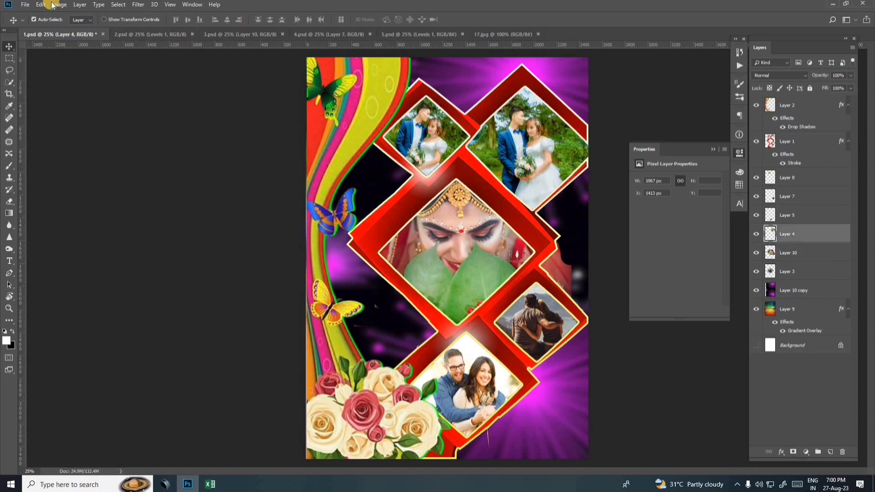
{"action": "left_click", "coordinate": [21, 5]}
{"action": "left_click", "coordinate": [34, 21]}
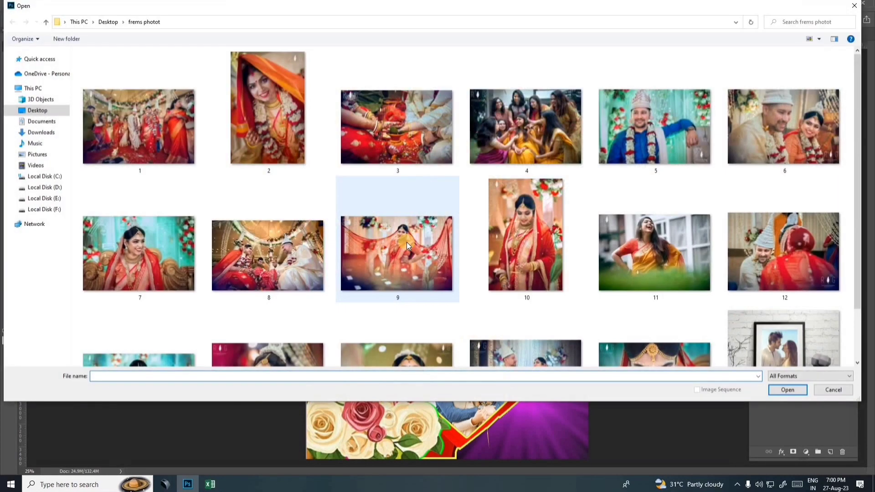
{"action": "double_click", "coordinate": [407, 242]}
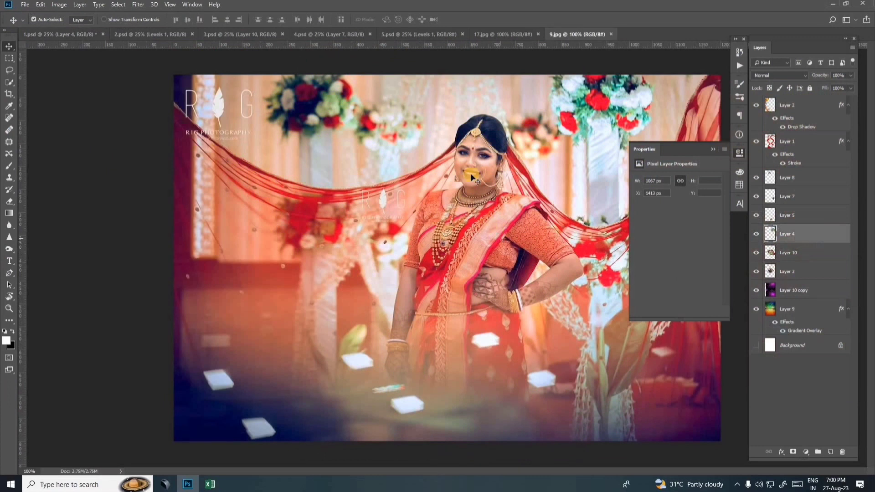
Step: Bring the 9.jpg picture into 1.psd above Layer 4, scale it to 135.5%, and position it over the upper-right diamond frame
{"action": "left_click", "coordinate": [52, 34]}
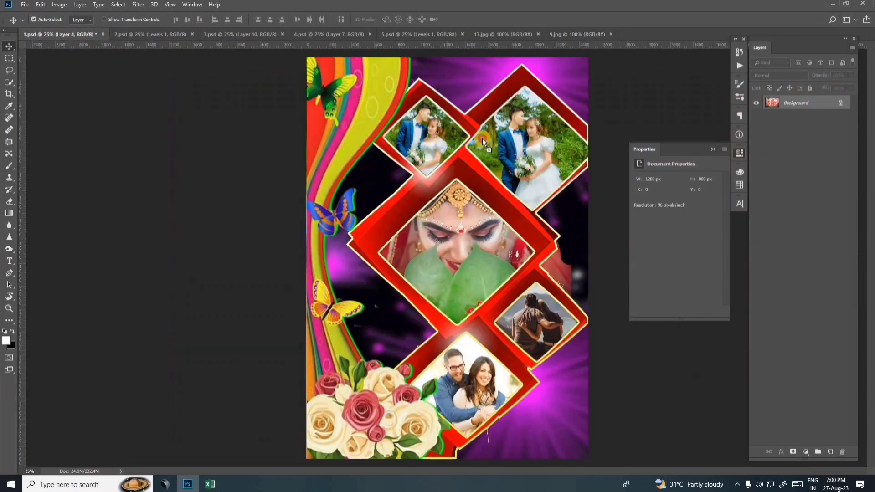
{"action": "left_click_drag", "start_coordinate": [528, 142], "coordinate": [532, 157]}
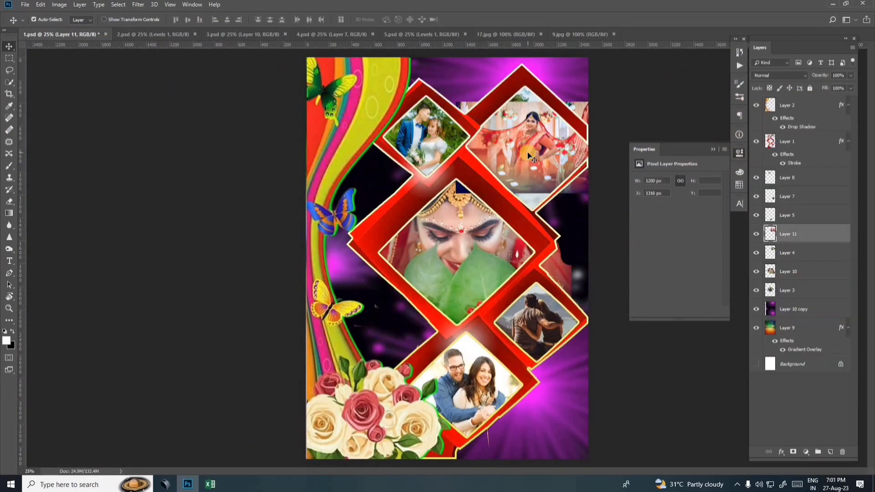
{"action": "key", "text": "ctrl+t"}
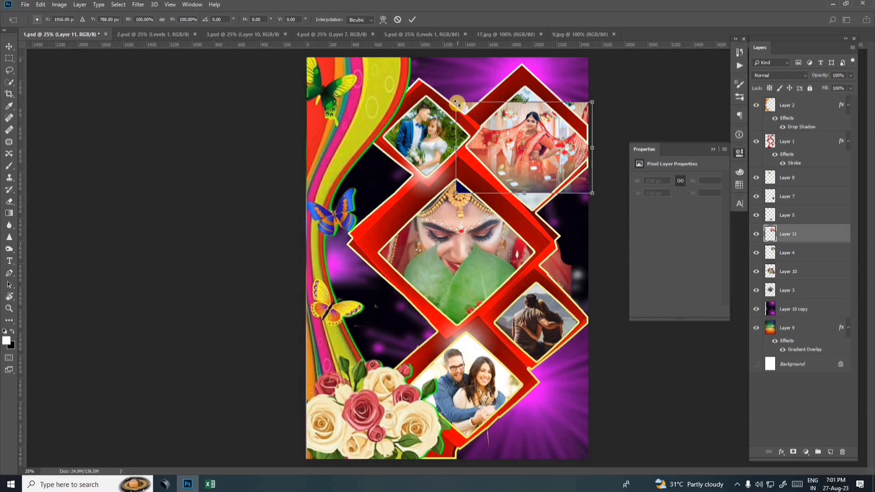
{"action": "left_click_drag", "start_coordinate": [456, 102], "coordinate": [431, 85]}
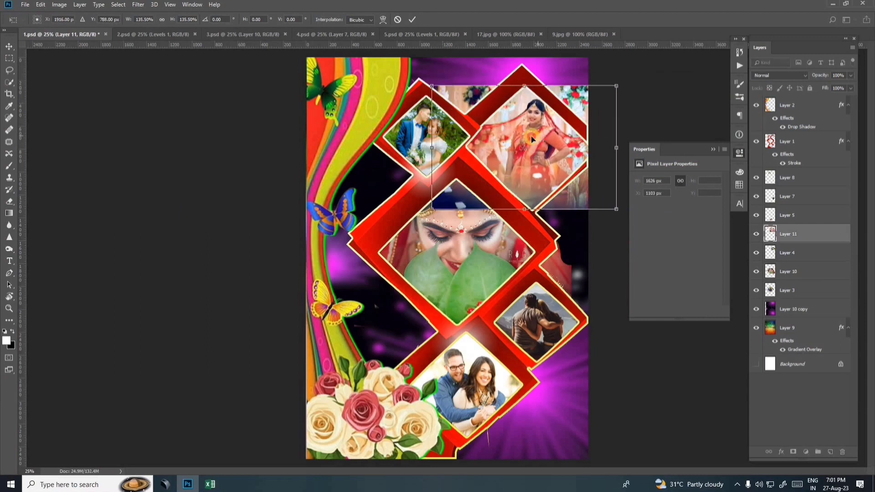
{"action": "left_click_drag", "start_coordinate": [531, 140], "coordinate": [524, 136]}
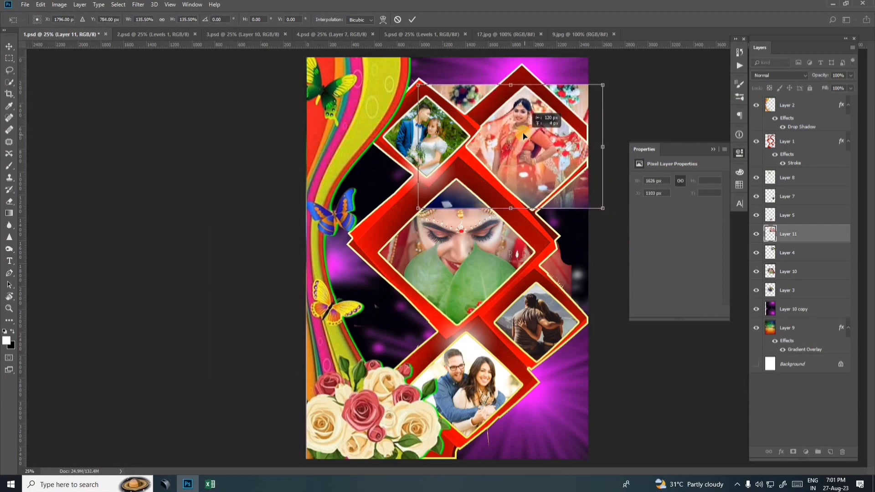
{"action": "key", "text": "Return"}
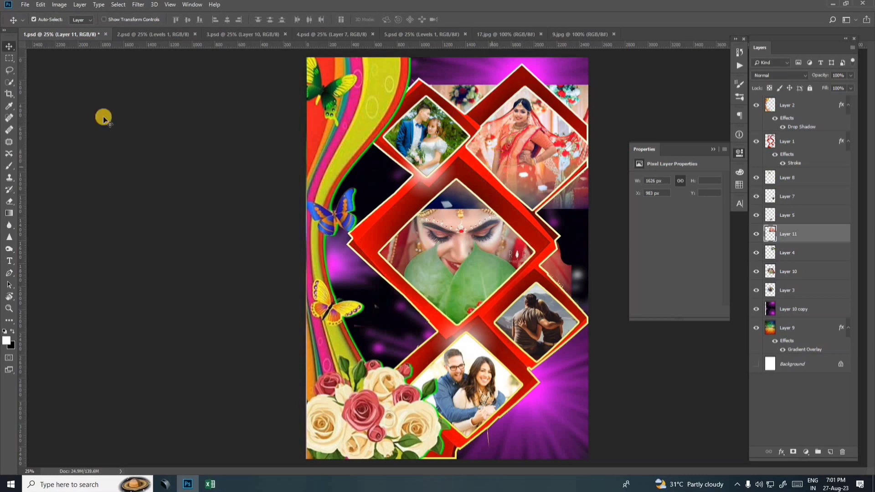
Step: Erase the parts of the new picture that spill outside the upper-right frame above it and along its right side
{"action": "left_click", "coordinate": [9, 202]}
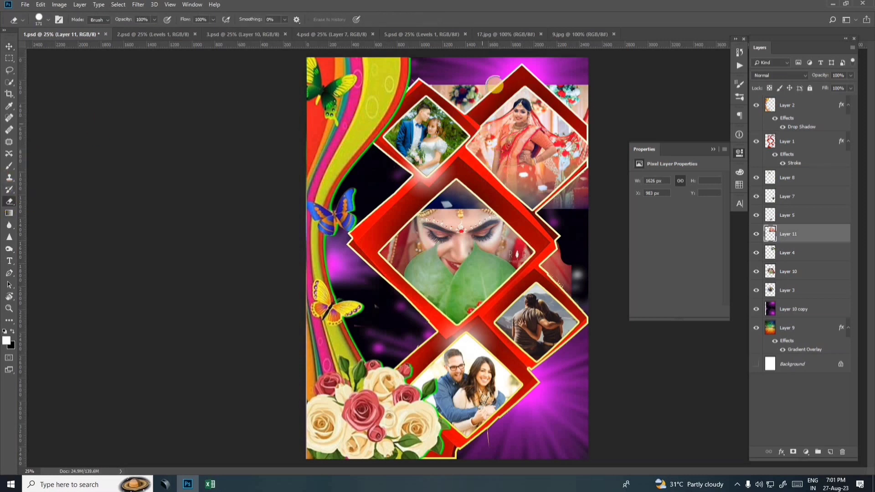
{"action": "mouse_move", "coordinate": [494, 82]}
{"action": "left_mouse_down"}
{"action": "mouse_move", "coordinate": [466, 110]}
{"action": "mouse_move", "coordinate": [475, 86]}
{"action": "mouse_move", "coordinate": [421, 93]}
{"action": "mouse_move", "coordinate": [469, 102]}
{"action": "mouse_move", "coordinate": [367, 57]}
{"action": "left_mouse_up"}
{"action": "left_click_drag", "start_coordinate": [547, 83], "coordinate": [627, 87]}
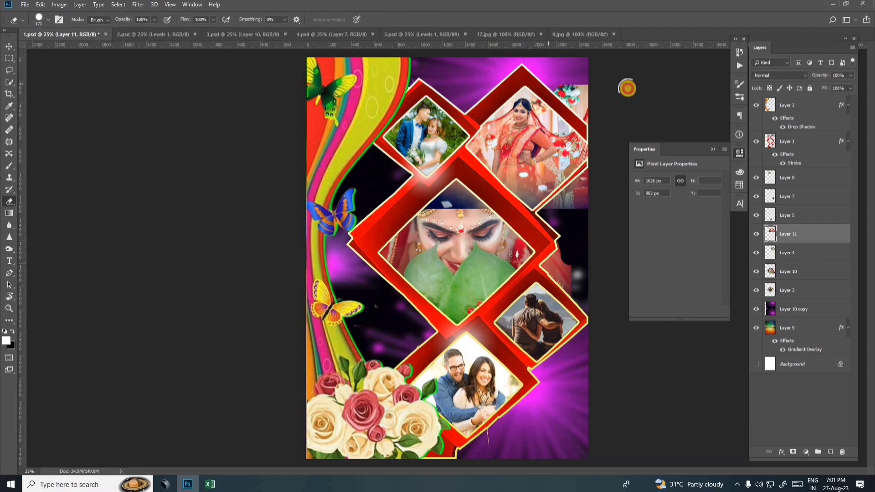
{"action": "mouse_move", "coordinate": [560, 90]}
{"action": "left_mouse_down"}
{"action": "mouse_move", "coordinate": [620, 97]}
{"action": "mouse_move", "coordinate": [568, 96]}
{"action": "mouse_move", "coordinate": [632, 108]}
{"action": "mouse_move", "coordinate": [578, 109]}
{"action": "mouse_move", "coordinate": [603, 118]}
{"action": "left_mouse_up"}
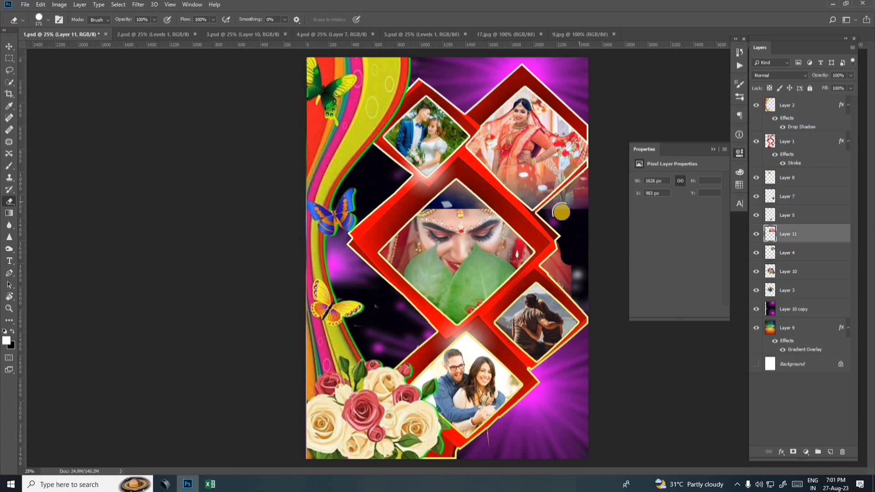
{"action": "mouse_move", "coordinate": [555, 206]}
{"action": "left_mouse_down"}
{"action": "mouse_move", "coordinate": [595, 173]}
{"action": "mouse_move", "coordinate": [587, 196]}
{"action": "mouse_move", "coordinate": [559, 218]}
{"action": "mouse_move", "coordinate": [597, 183]}
{"action": "left_mouse_up"}
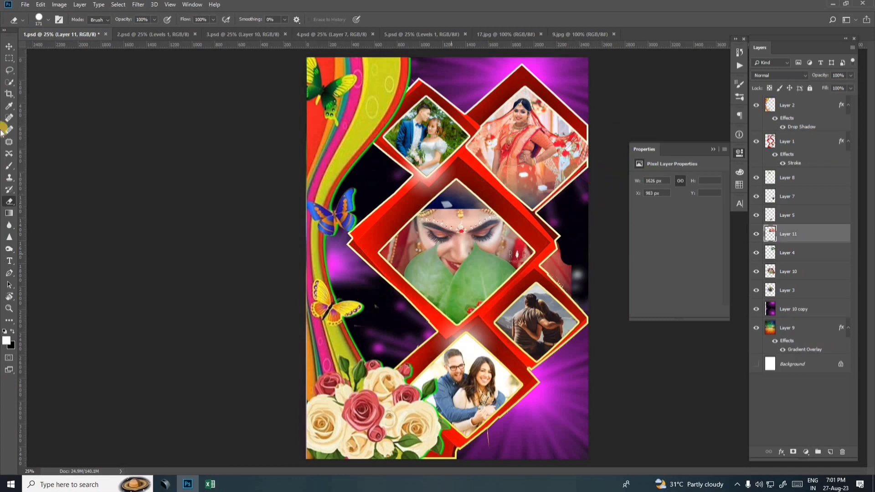
Step: Select Layer 5, the lowest couple photo in 1.psd, on the canvas and open 7.jpg from the frems photot folder
{"action": "left_click", "coordinate": [5, 46]}
{"action": "right_click", "coordinate": [486, 369]}
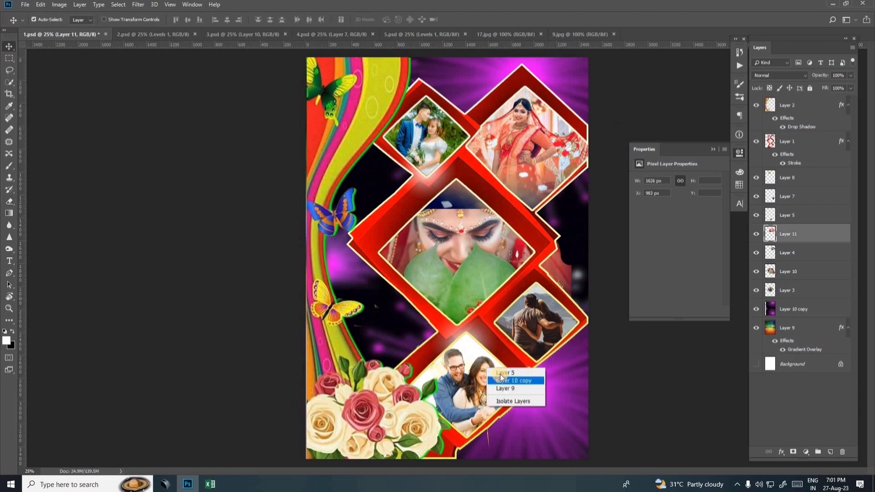
{"action": "left_click", "coordinate": [499, 373]}
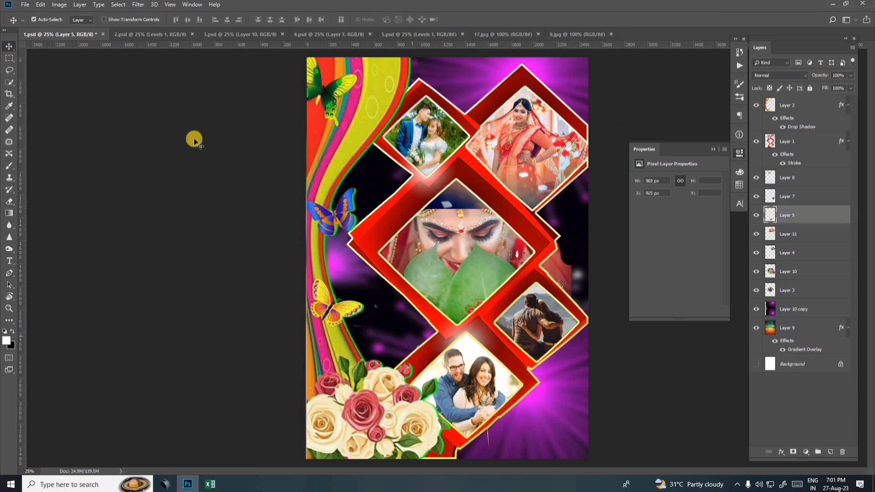
{"action": "left_click", "coordinate": [26, 4]}
{"action": "left_click", "coordinate": [29, 24]}
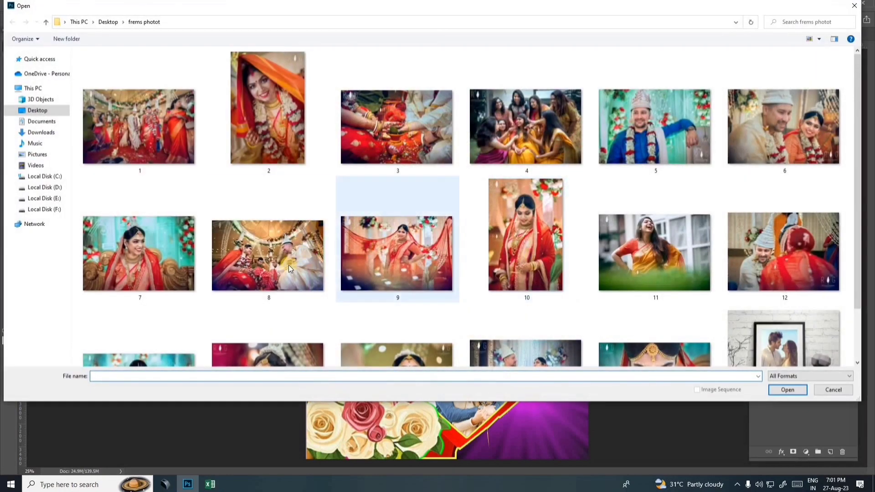
{"action": "double_click", "coordinate": [143, 258]}
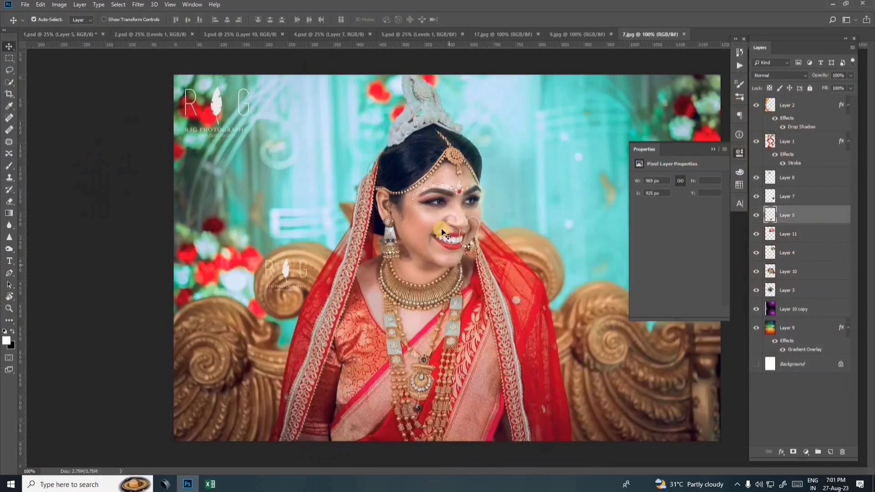
Step: Bring the 7.jpg picture into 1.psd above Layer 5, scale it to about 112.9%, and position it over the bottom diamond frame
{"action": "left_click", "coordinate": [61, 33]}
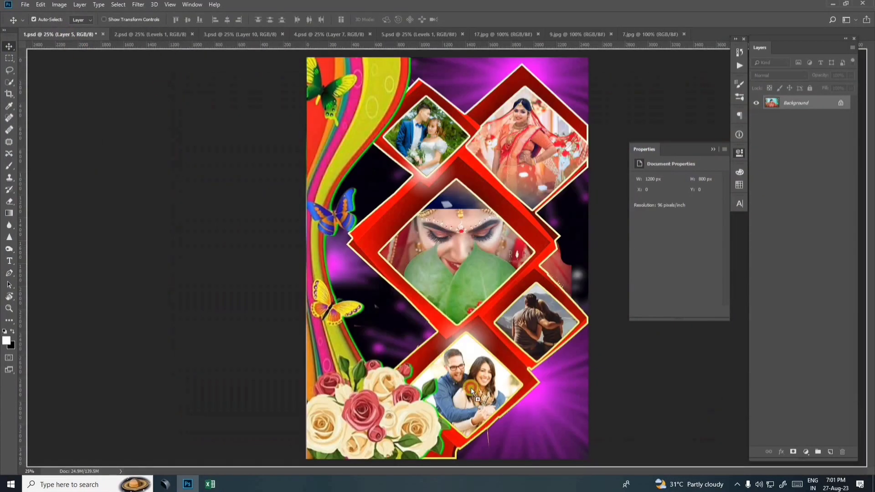
{"action": "key", "text": "ctrl+v"}
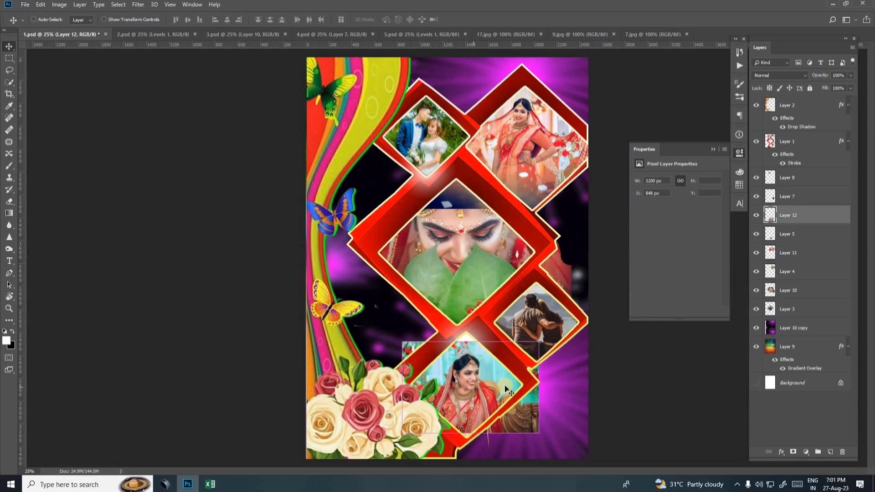
{"action": "key", "text": "ctrl+t"}
{"action": "left_click_drag", "start_coordinate": [548, 338], "coordinate": [557, 333]}
{"action": "left_click_drag", "start_coordinate": [517, 373], "coordinate": [514, 372]}
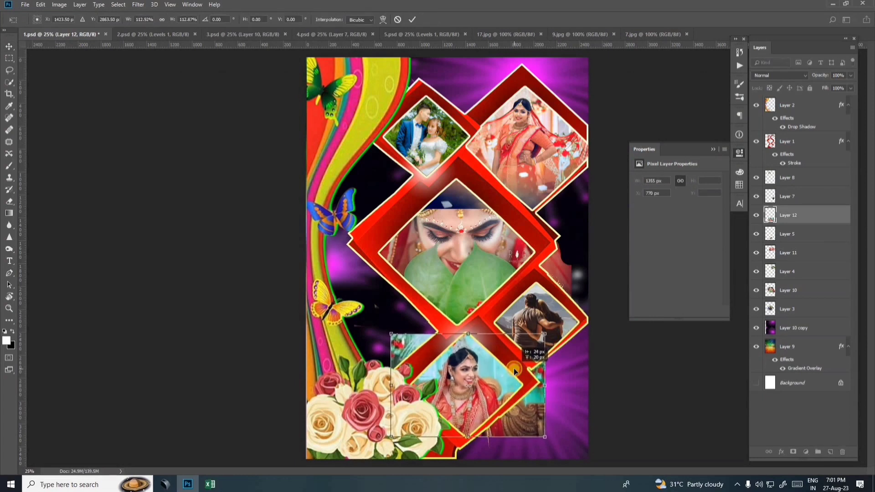
{"action": "key", "text": "Return"}
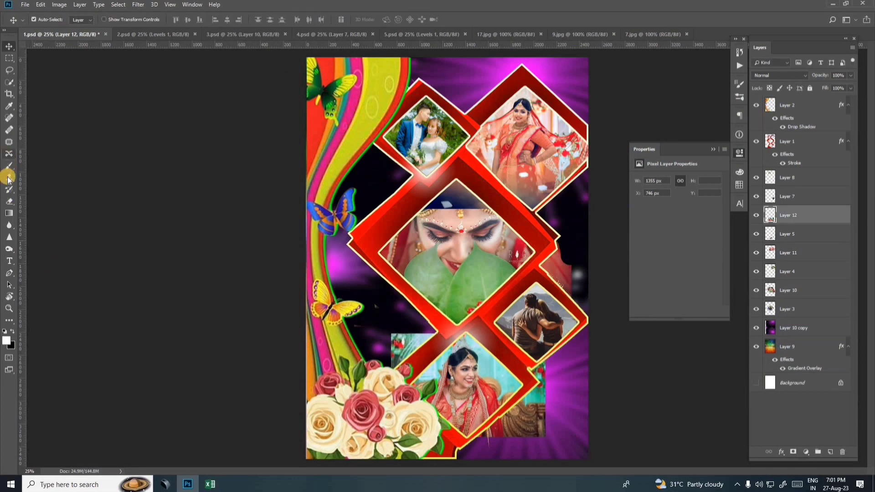
Step: Erase the parts of the new picture that spill outside the bottom diamond frame at its upper left and right side
{"action": "left_click", "coordinate": [10, 201]}
{"action": "mouse_move", "coordinate": [428, 336]}
{"action": "left_mouse_down"}
{"action": "mouse_move", "coordinate": [389, 360]}
{"action": "mouse_move", "coordinate": [394, 338]}
{"action": "mouse_move", "coordinate": [417, 326]}
{"action": "left_mouse_up"}
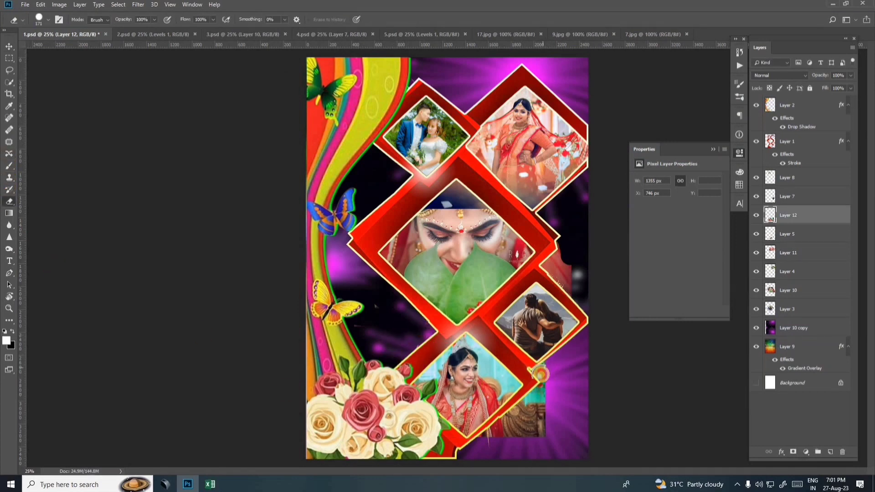
{"action": "mouse_move", "coordinate": [540, 375]}
{"action": "left_mouse_down"}
{"action": "mouse_move", "coordinate": [486, 445]}
{"action": "mouse_move", "coordinate": [513, 420]}
{"action": "mouse_move", "coordinate": [503, 422]}
{"action": "mouse_move", "coordinate": [496, 433]}
{"action": "mouse_move", "coordinate": [532, 427]}
{"action": "mouse_move", "coordinate": [547, 403]}
{"action": "mouse_move", "coordinate": [542, 438]}
{"action": "mouse_move", "coordinate": [497, 437]}
{"action": "left_mouse_up"}
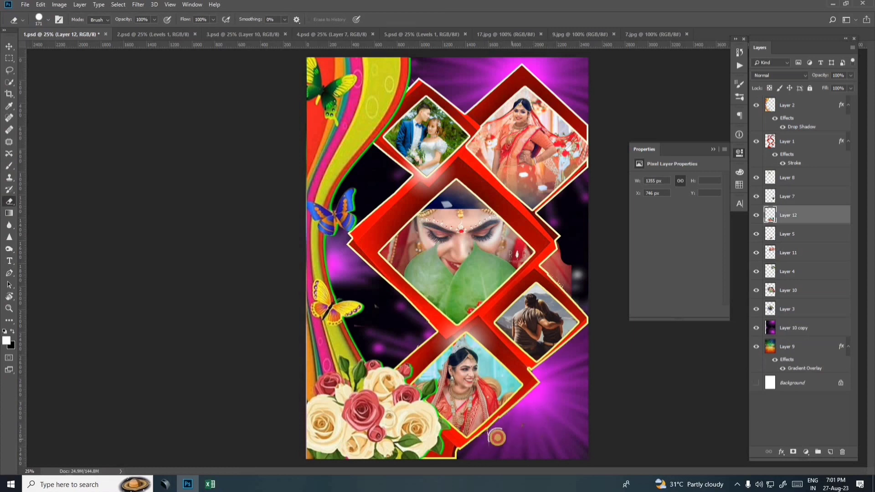
Step: Switch to 2.psd and hide all photo layers from Layer 6 down to Layer 1 copy 2, keeping Levels 1 and Background shown
{"action": "left_click", "coordinate": [135, 34]}
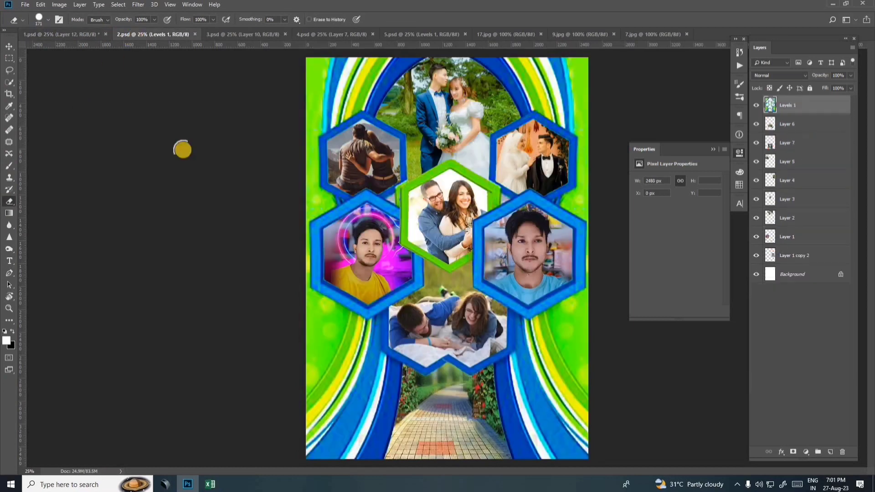
{"action": "left_click", "coordinate": [758, 108]}
{"action": "left_click", "coordinate": [758, 107]}
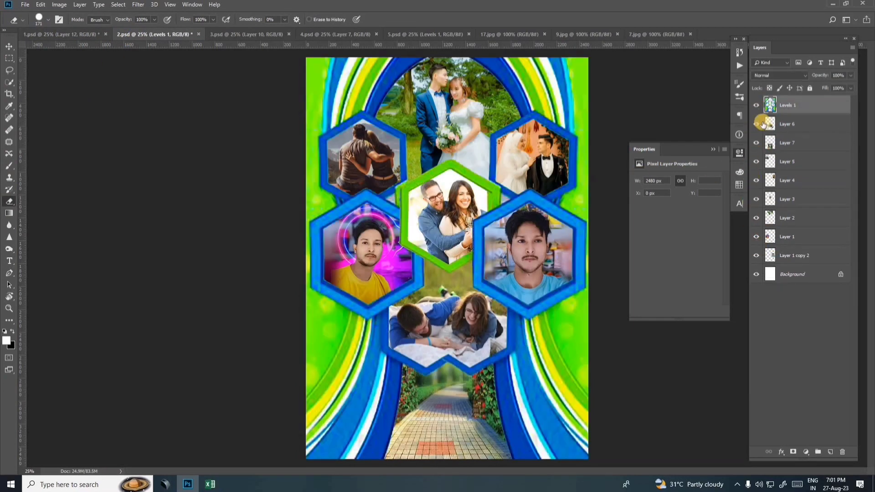
{"action": "left_click_drag", "start_coordinate": [758, 125], "coordinate": [758, 252]}
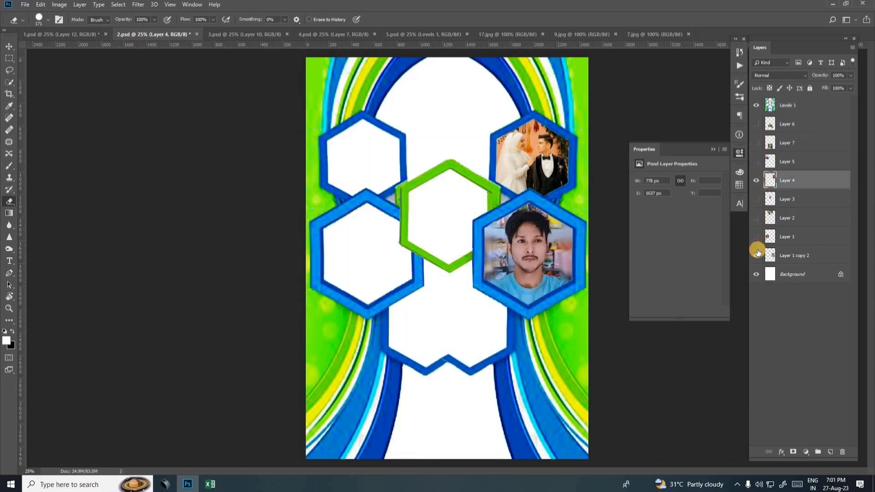
{"action": "left_click", "coordinate": [758, 182]}
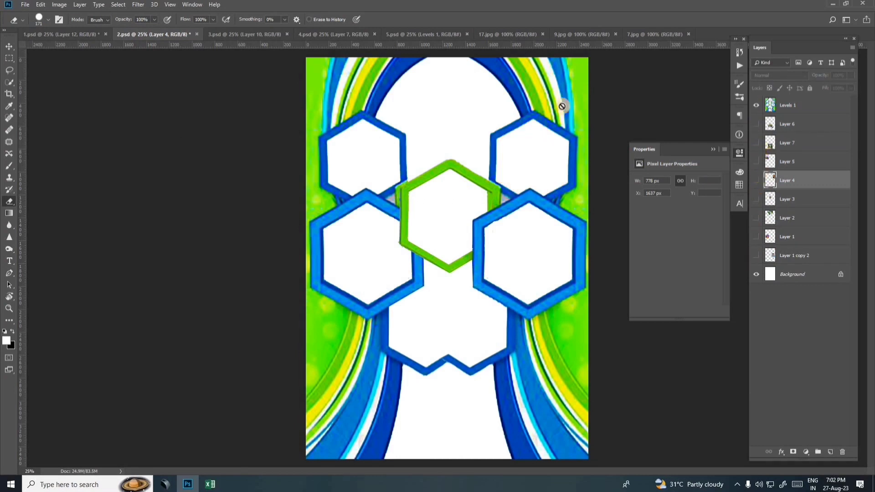
Step: Switch to 3.psd, select Layer 8, the upper-right couple photo, and toggle its visibility to check it
{"action": "left_click", "coordinate": [221, 33]}
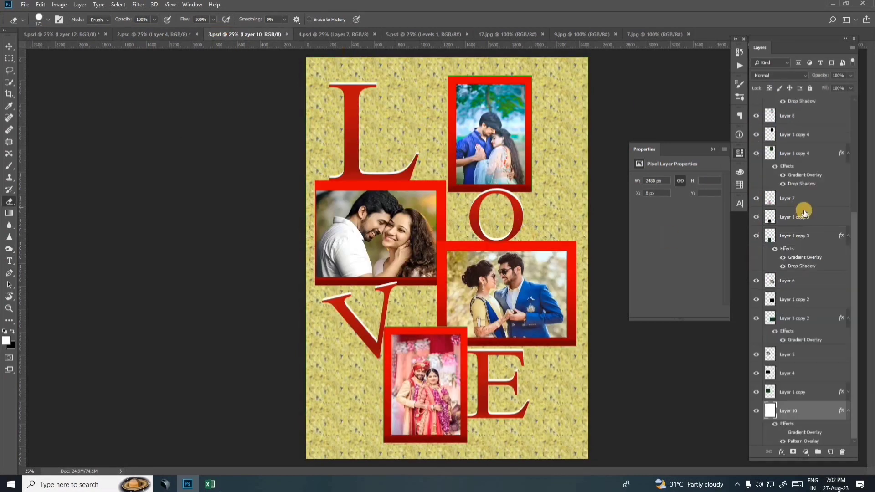
{"action": "left_click", "coordinate": [8, 46]}
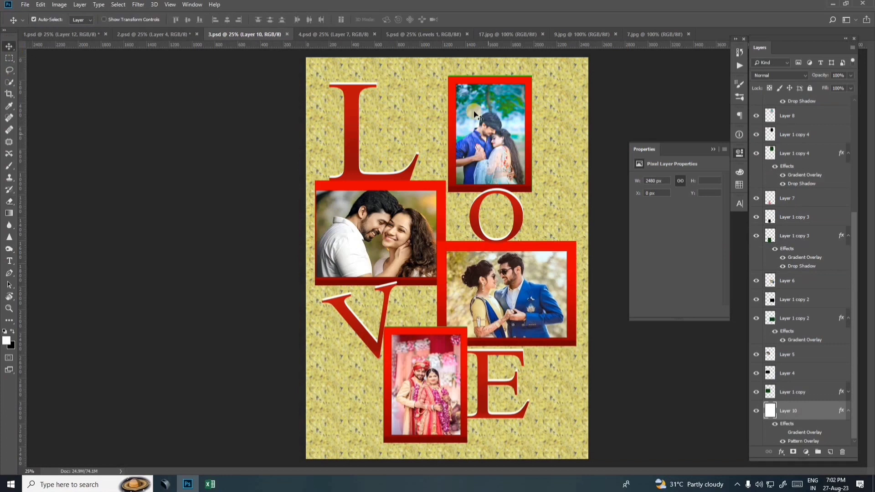
{"action": "right_click", "coordinate": [483, 120]}
{"action": "left_click", "coordinate": [766, 115]}
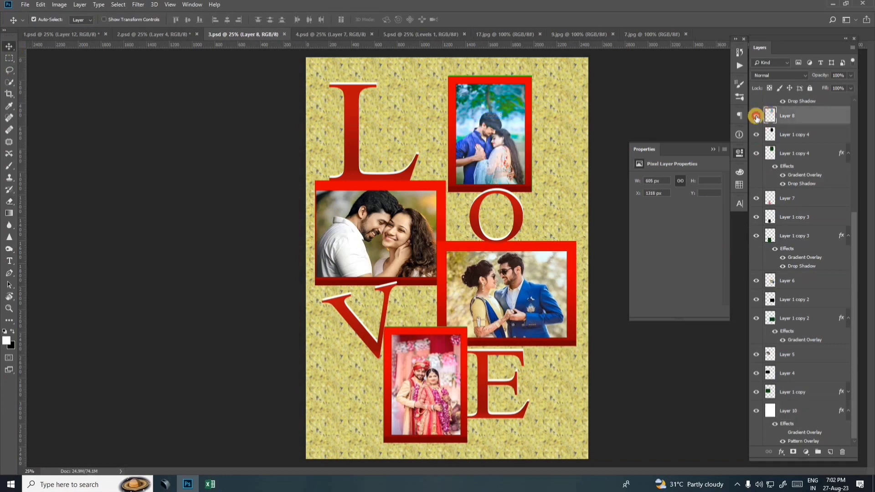
{"action": "left_click", "coordinate": [756, 117]}
{"action": "left_click", "coordinate": [757, 116]}
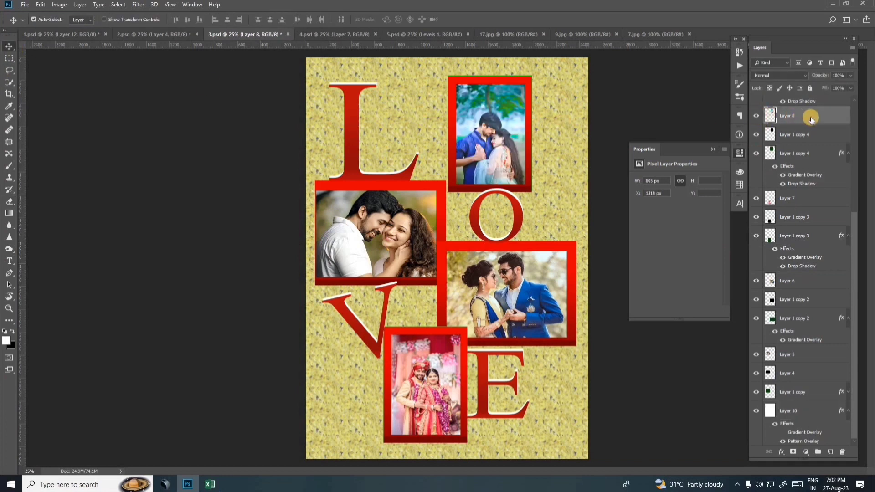
Step: Open 9.jpg from the frems photot folder and bring the picture into 3.psd over the upper-right frame
{"action": "left_click", "coordinate": [26, 6]}
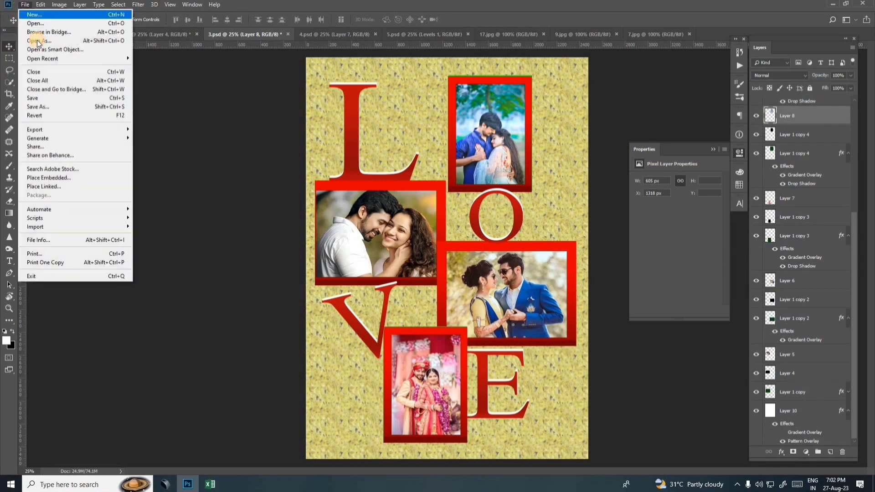
{"action": "left_click", "coordinate": [283, 202]}
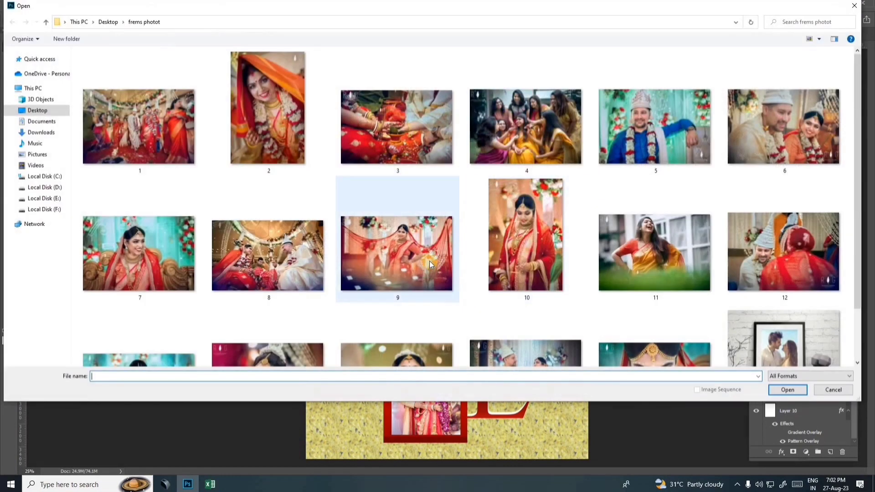
{"action": "left_click", "coordinate": [422, 253]}
{"action": "double_click", "coordinate": [415, 246]}
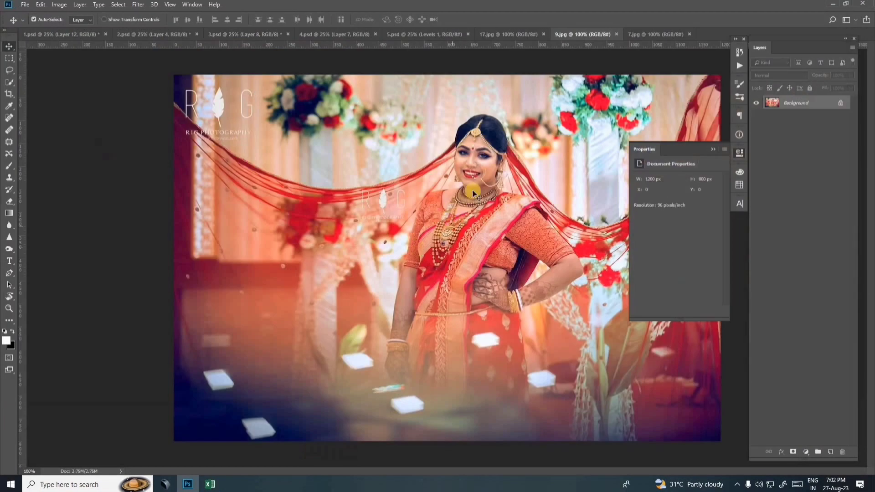
{"action": "left_click", "coordinate": [225, 33]}
{"action": "left_click_drag", "start_coordinate": [486, 130], "coordinate": [492, 138]}
Step: Move the bride picture's layer to the top of the stack, hide it, and identify the couple photo's layer beneath it
{"action": "left_click_drag", "start_coordinate": [834, 287], "coordinate": [814, 112]}
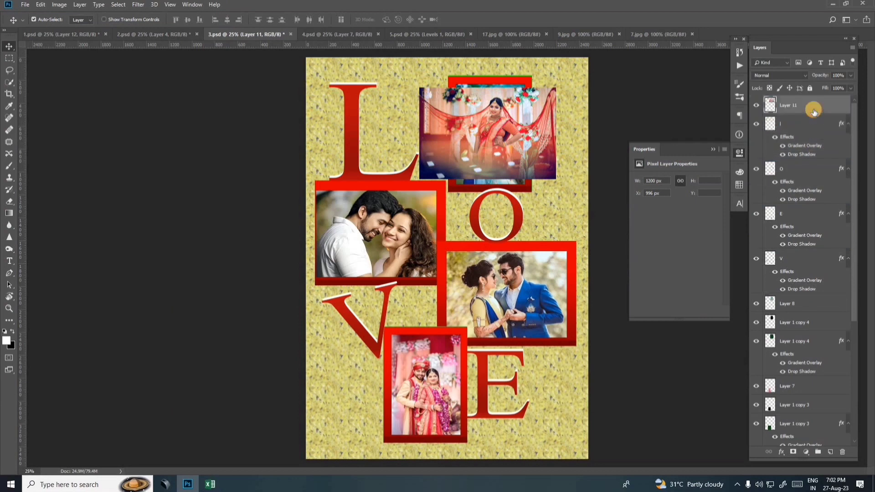
{"action": "left_click", "coordinate": [755, 107]}
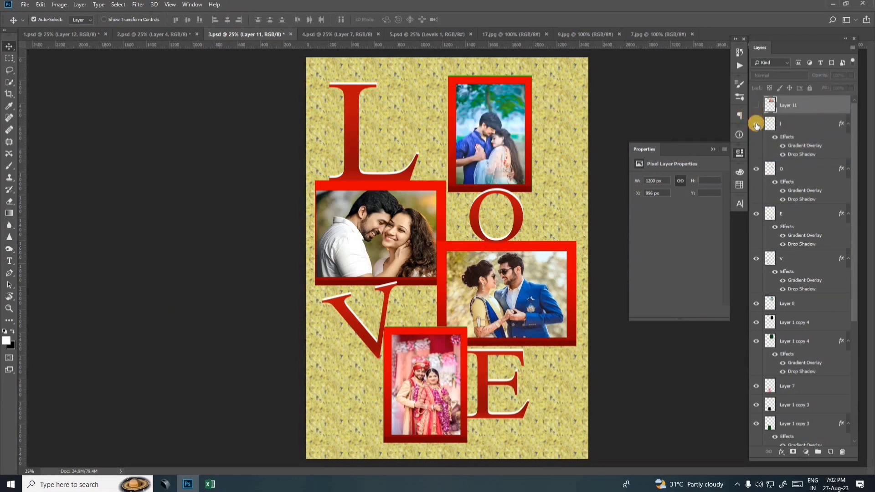
{"action": "left_click", "coordinate": [756, 124]}
{"action": "left_click", "coordinate": [756, 124]}
{"action": "right_click", "coordinate": [492, 129]}
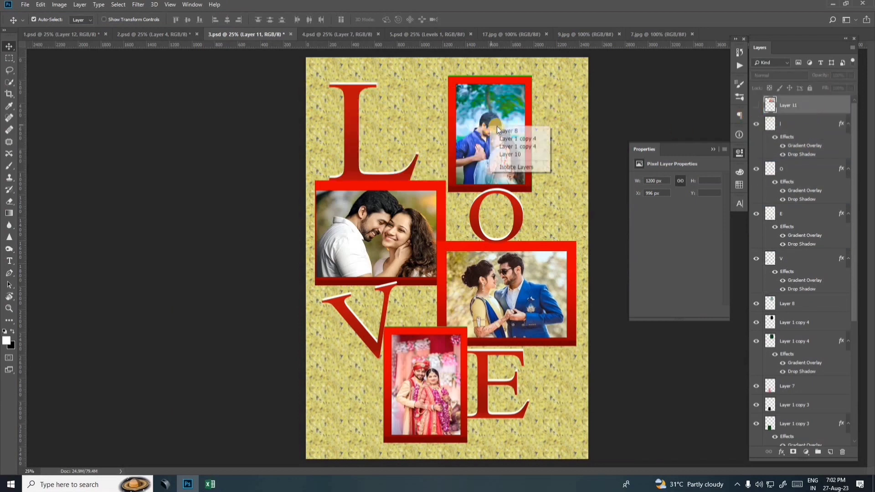
{"action": "left_click", "coordinate": [505, 131]}
{"action": "left_click", "coordinate": [774, 105]}
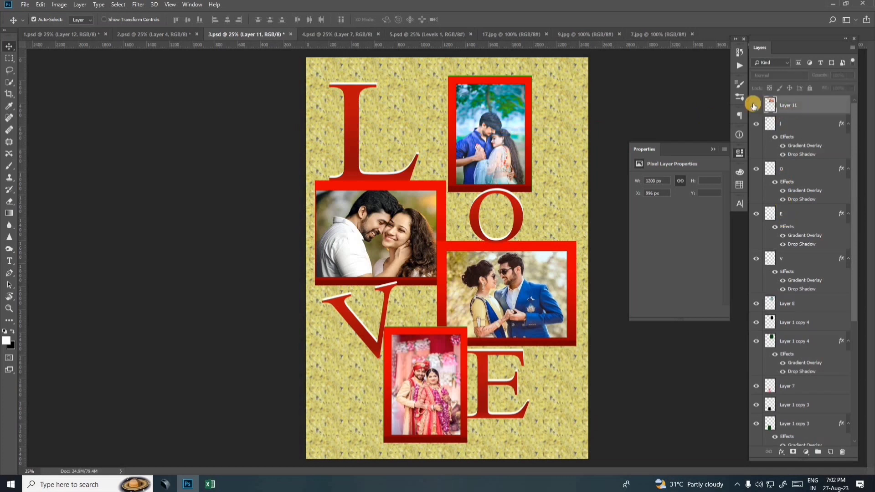
Step: Show Layer 11, place it directly above Layer 8, and clip it to that layer with a clipping mask
{"action": "left_click", "coordinate": [755, 105]}
{"action": "left_click_drag", "start_coordinate": [791, 105], "coordinate": [800, 290]}
{"action": "right_click", "coordinate": [800, 290]}
{"action": "left_click", "coordinate": [725, 264]}
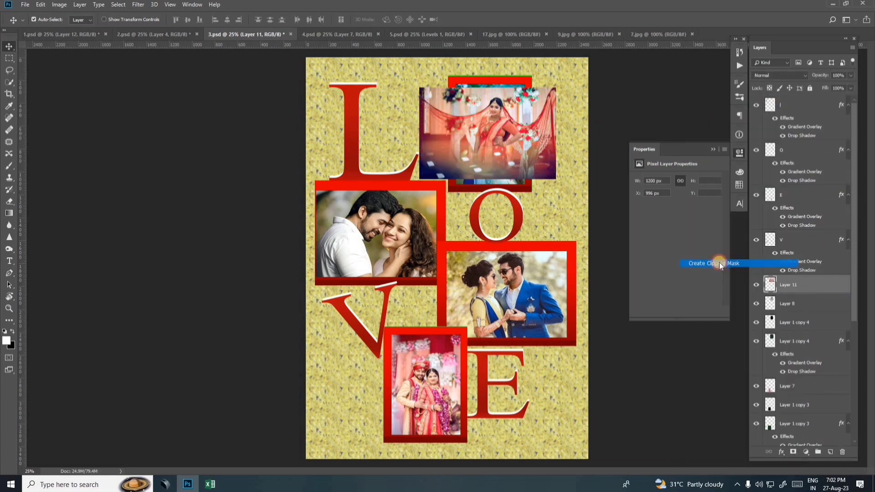
Step: Scale the clipped bride picture to about 1383 px wide and position it to fill the upper-right frame
{"action": "key", "text": "ctrl+t"}
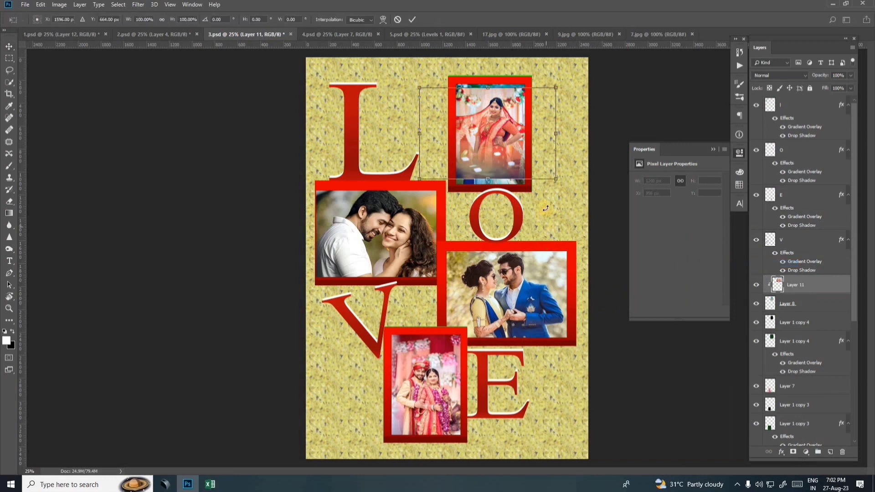
{"action": "mouse_move", "coordinate": [554, 181]}
{"action": "left_mouse_down"}
{"action": "mouse_move", "coordinate": [568, 187]}
{"action": "mouse_move", "coordinate": [548, 171]}
{"action": "left_mouse_up"}
{"action": "key", "text": "Return"}
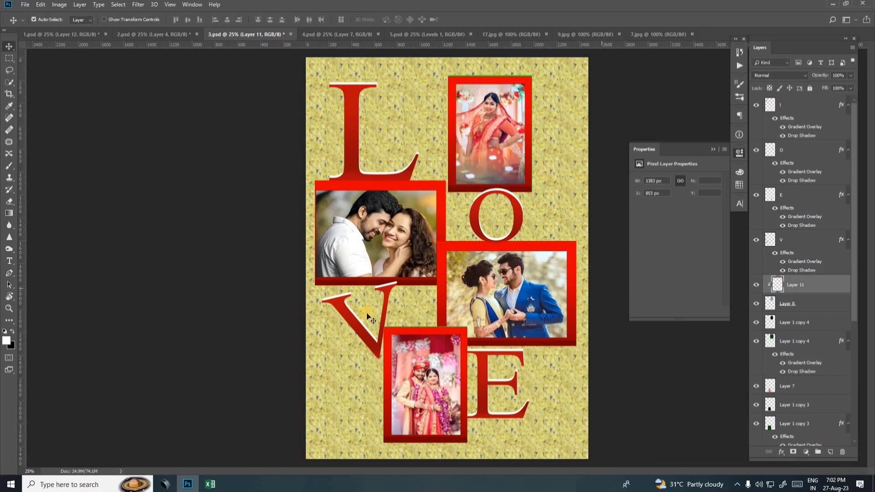
Step: Select Layer 5, the couple photo in the left frame, on the canvas and toggle its visibility to check it
{"action": "right_click", "coordinate": [377, 243]}
{"action": "left_click", "coordinate": [383, 246]}
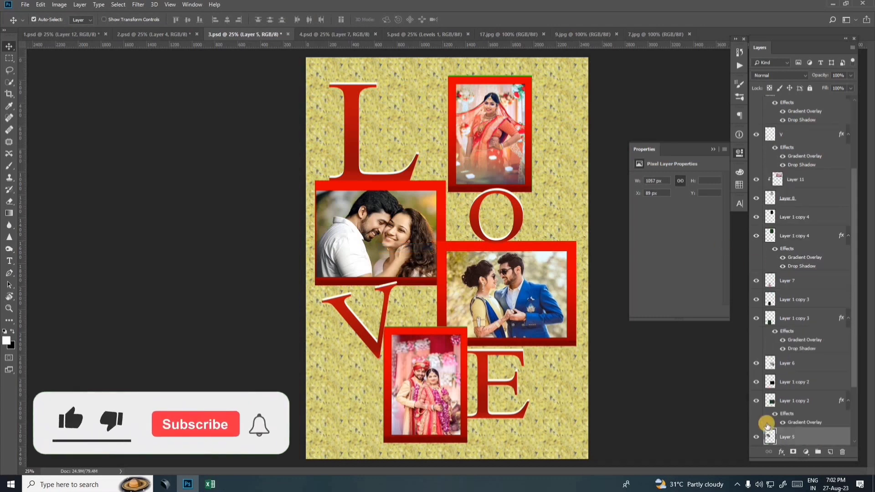
{"action": "left_click", "coordinate": [758, 437]}
{"action": "left_click", "coordinate": [757, 437]}
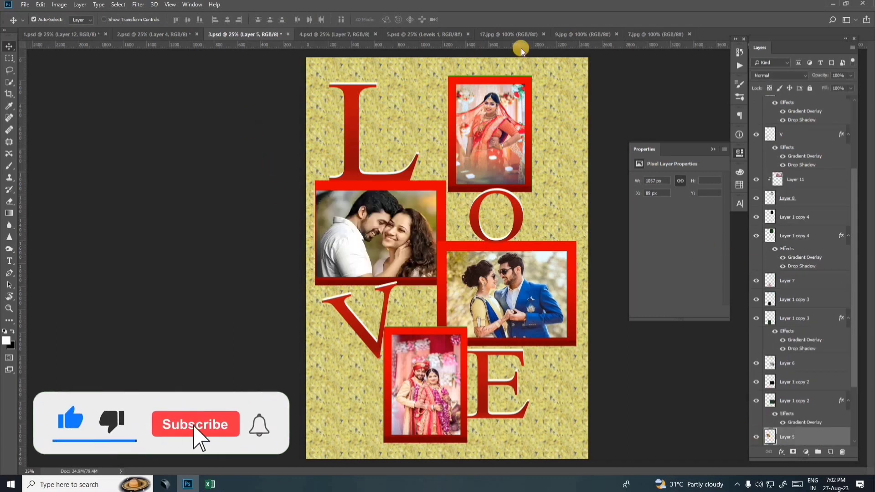
Step: Bring the already open 17.jpg picture into 3.psd above Layer 5 and place it over the left frame
{"action": "left_click", "coordinate": [25, 5]}
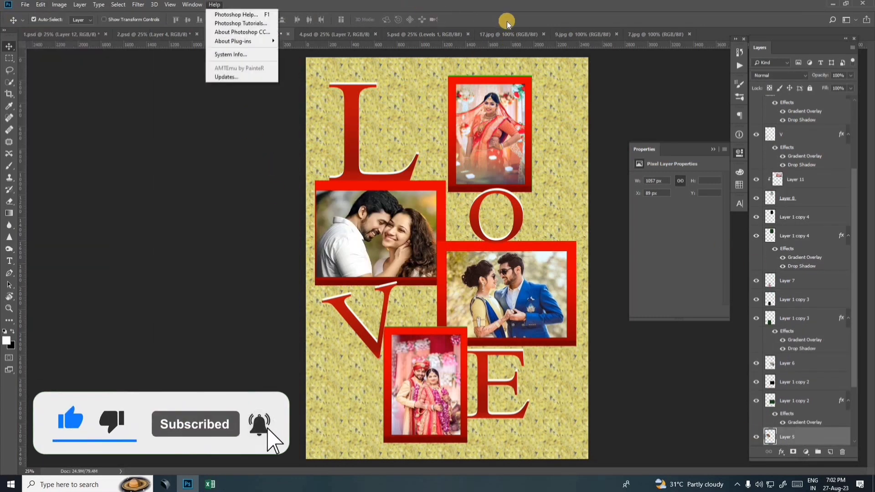
{"action": "left_click", "coordinate": [513, 35]}
{"action": "left_click", "coordinate": [512, 35]}
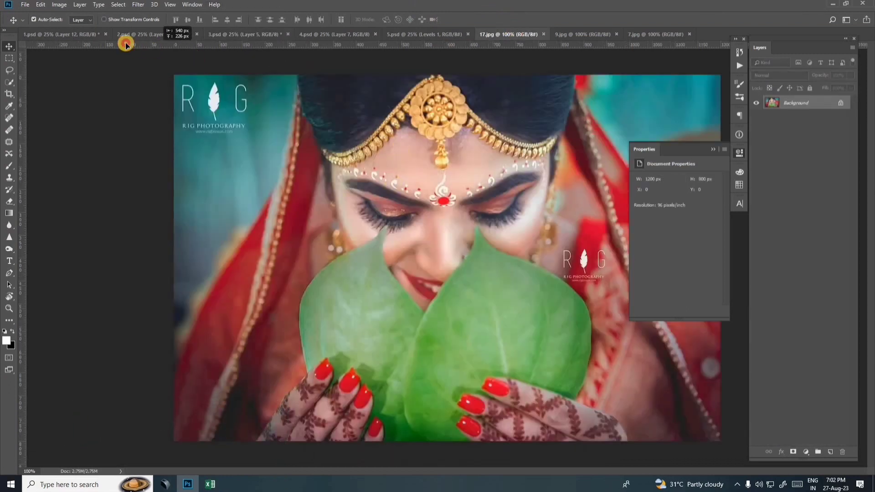
{"action": "left_click", "coordinate": [234, 36]}
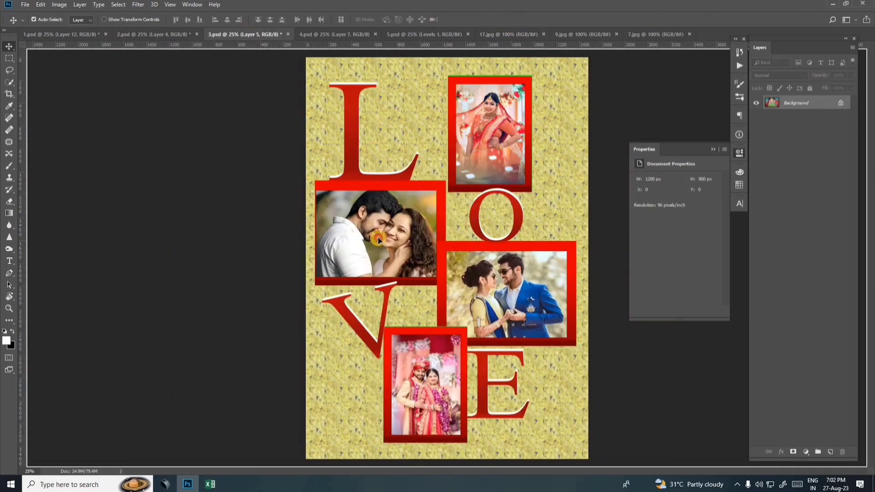
{"action": "left_click_drag", "start_coordinate": [379, 240], "coordinate": [378, 241]}
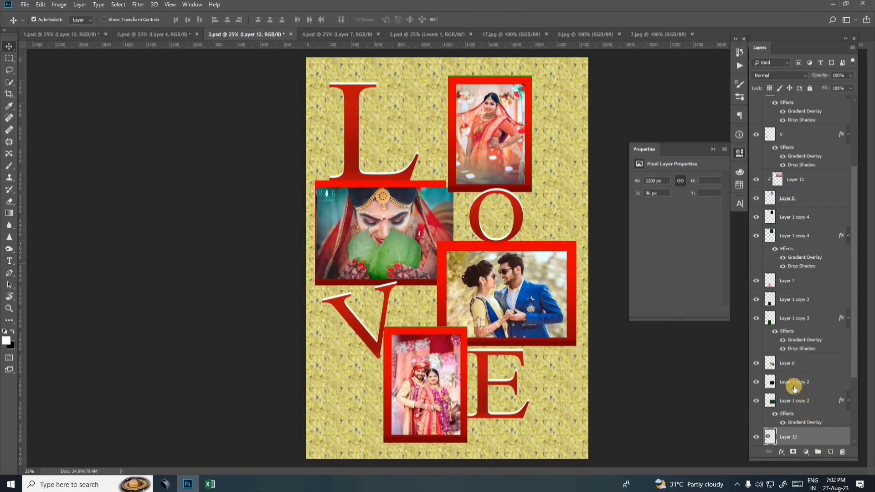
Step: Clip Layer 12 to Layer 5 with a clipping mask and scale the picture to 99%, about 1188 px wide, in the left frame
{"action": "scroll", "coordinate": [806, 364], "scroll_direction": "down", "scroll_amount": 5}
{"action": "right_click", "coordinate": [816, 335]}
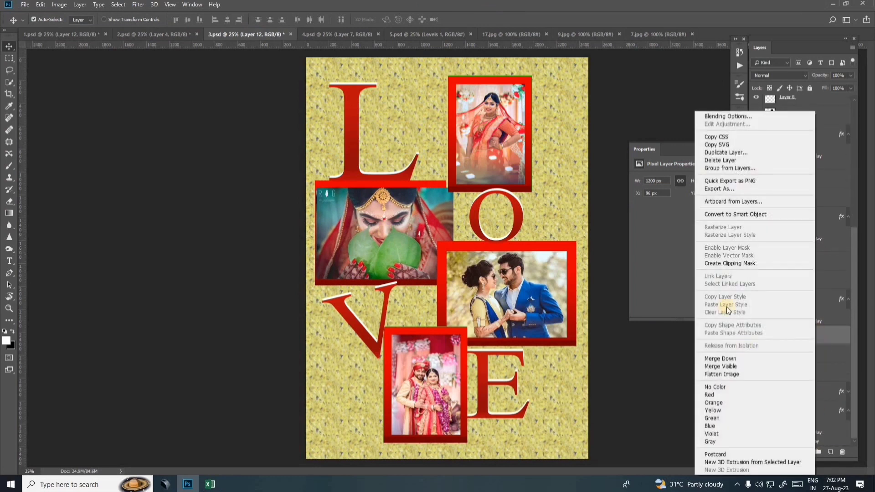
{"action": "left_click", "coordinate": [734, 261]}
{"action": "key", "text": "ctrl+t"}
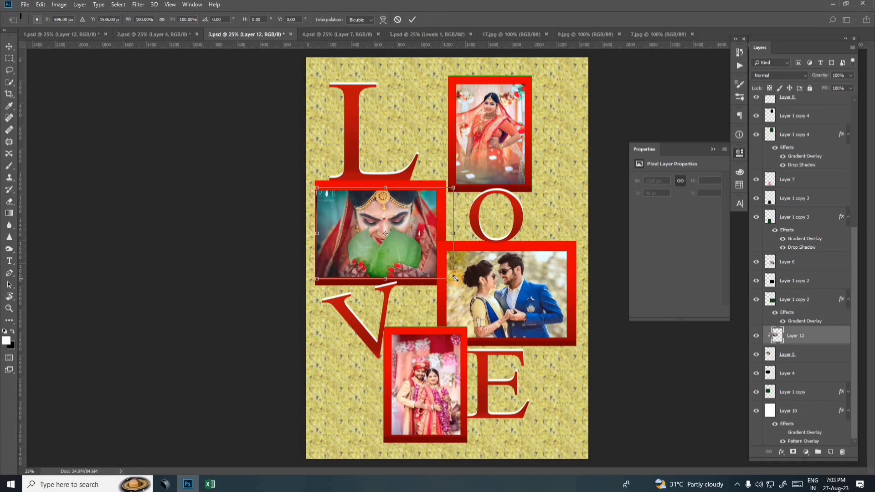
{"action": "left_click_drag", "start_coordinate": [454, 188], "coordinate": [451, 188]}
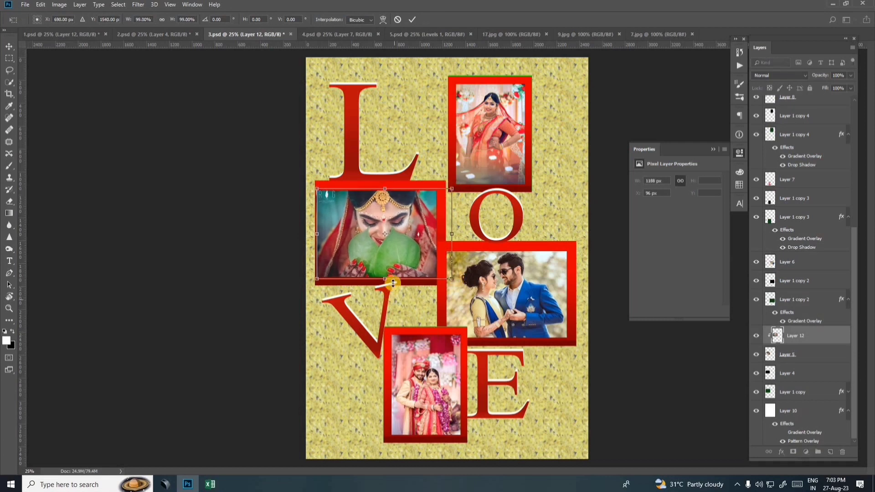
{"action": "key", "text": "Return"}
Step: Bring the open 9.jpg picture into 3.psd above Layer 6, over the right frame, and clip it to that layer with a clipping mask
{"action": "right_click", "coordinate": [530, 295]}
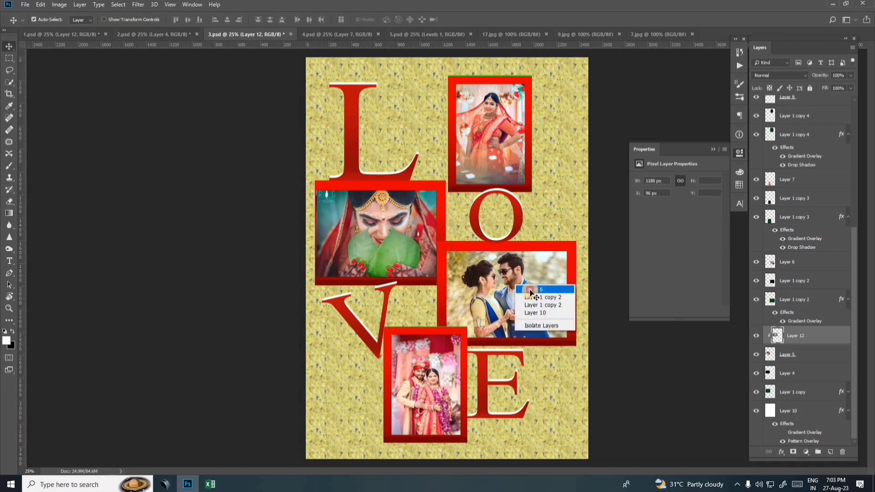
{"action": "left_click", "coordinate": [533, 297]}
{"action": "left_click", "coordinate": [568, 33]}
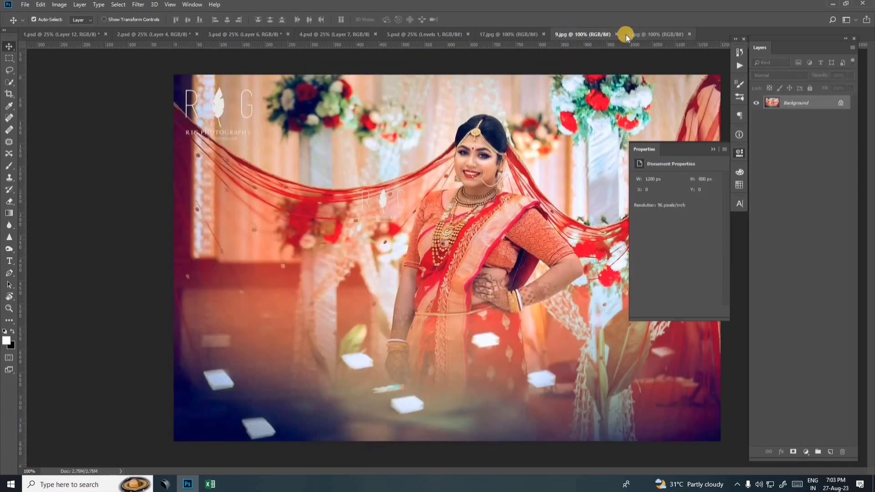
{"action": "left_click_drag", "start_coordinate": [520, 148], "coordinate": [508, 294]}
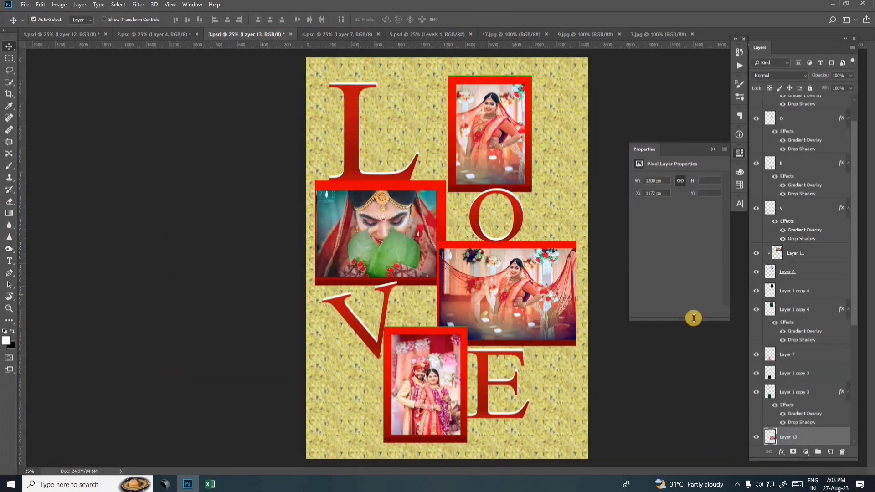
{"action": "scroll", "coordinate": [818, 392], "scroll_direction": "down", "scroll_amount": 3}
{"action": "right_click", "coordinate": [810, 256]}
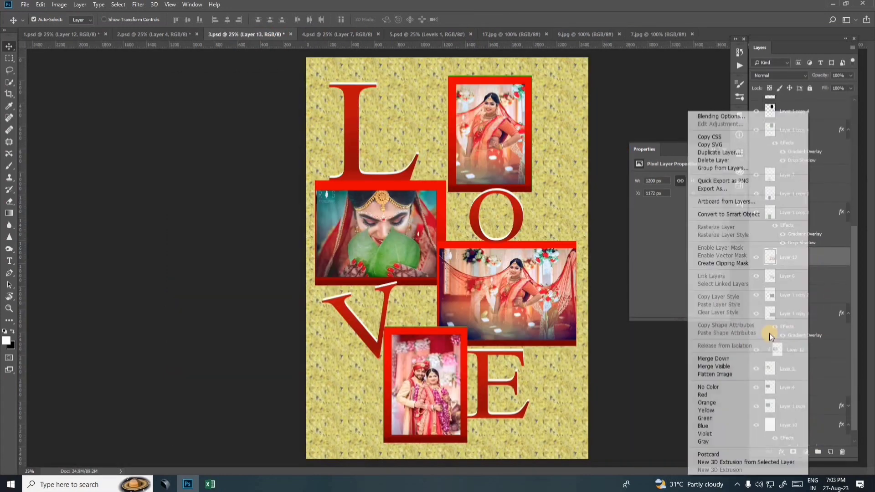
{"action": "left_click", "coordinate": [723, 264]}
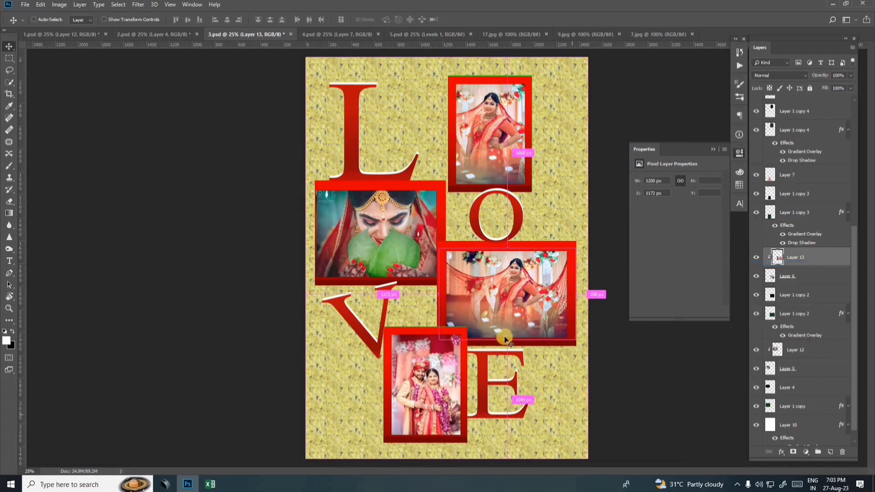
Step: Scale the clipped 9.jpg picture to about 1278 px wide and position it so the bride sits inside the right frame
{"action": "key", "text": "ctrl+t"}
{"action": "left_click_drag", "start_coordinate": [553, 293], "coordinate": [545, 295]}
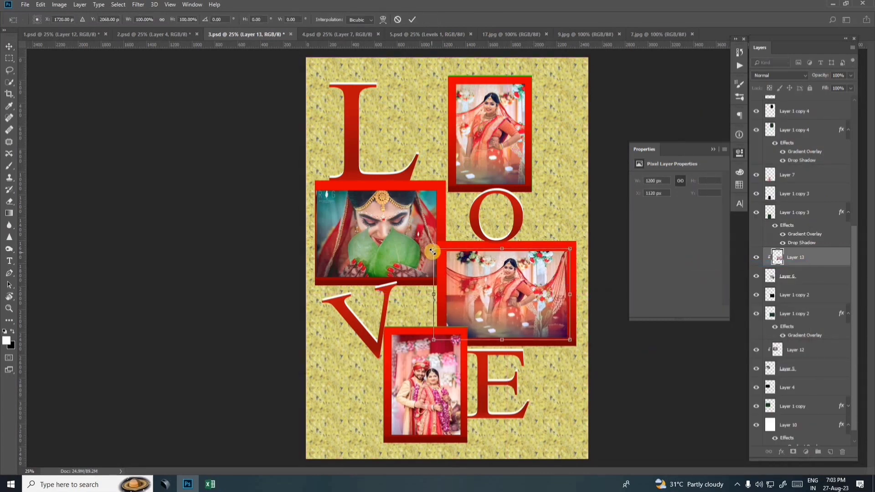
{"action": "left_click_drag", "start_coordinate": [428, 239], "coordinate": [419, 234]}
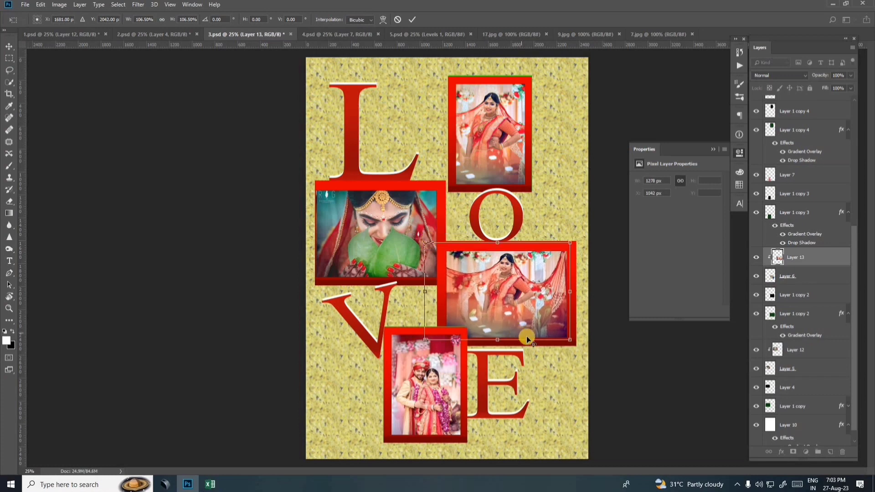
{"action": "key", "text": "Return"}
Step: Select Layer 7, the couple photo in the lower frame, and look through the open 7.jpg, 4.psd, 5.psd and 17.jpg documents
{"action": "right_click", "coordinate": [429, 393]}
{"action": "left_click", "coordinate": [451, 394]}
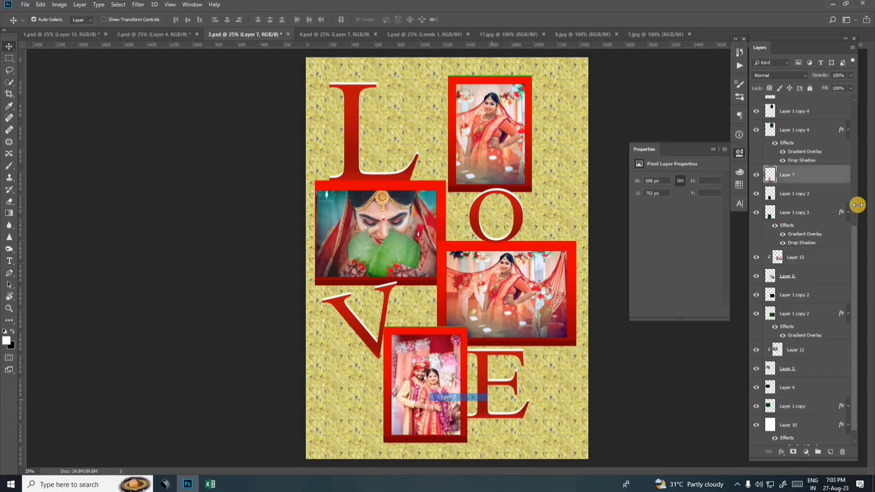
{"action": "left_click", "coordinate": [650, 37]}
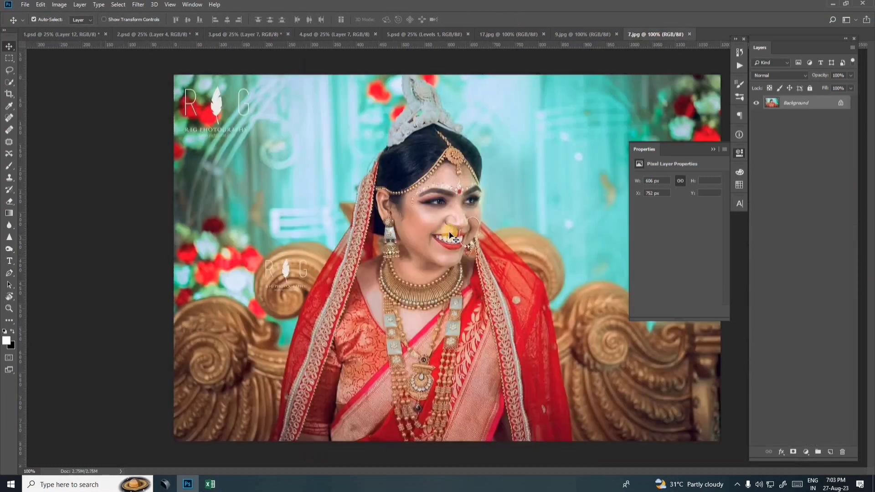
{"action": "left_click", "coordinate": [364, 37]}
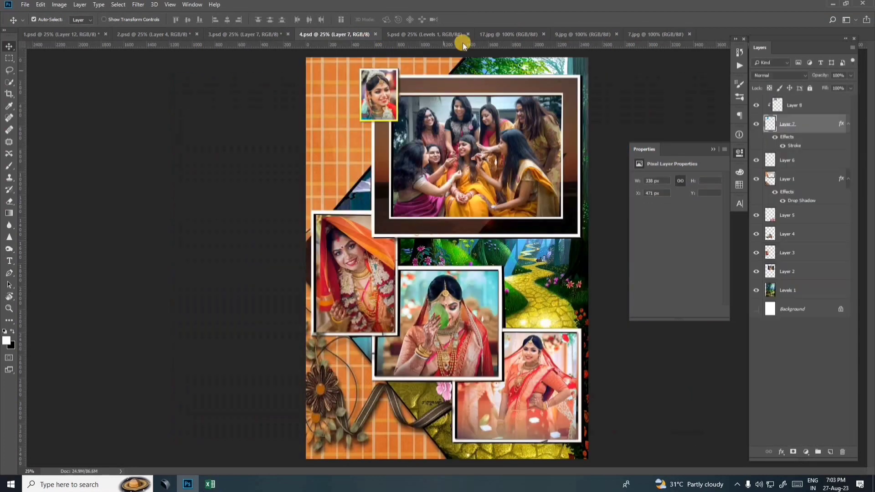
{"action": "left_click", "coordinate": [430, 33]}
{"action": "left_click", "coordinate": [493, 34]}
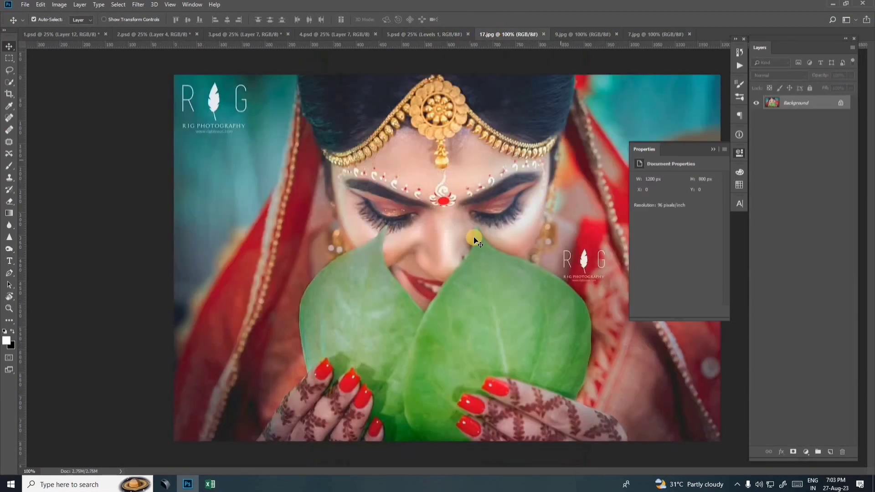
{"action": "left_click", "coordinate": [236, 33]}
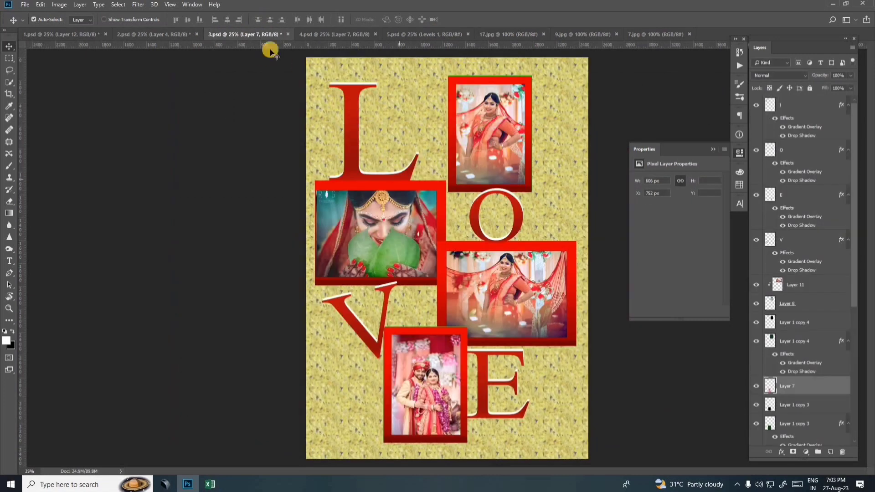
Step: In 4.psd, select Layer 2 and Layer 4 on the canvas and toggle each one's visibility to identify its photo
{"action": "left_click", "coordinate": [307, 33]}
{"action": "right_click", "coordinate": [458, 144]}
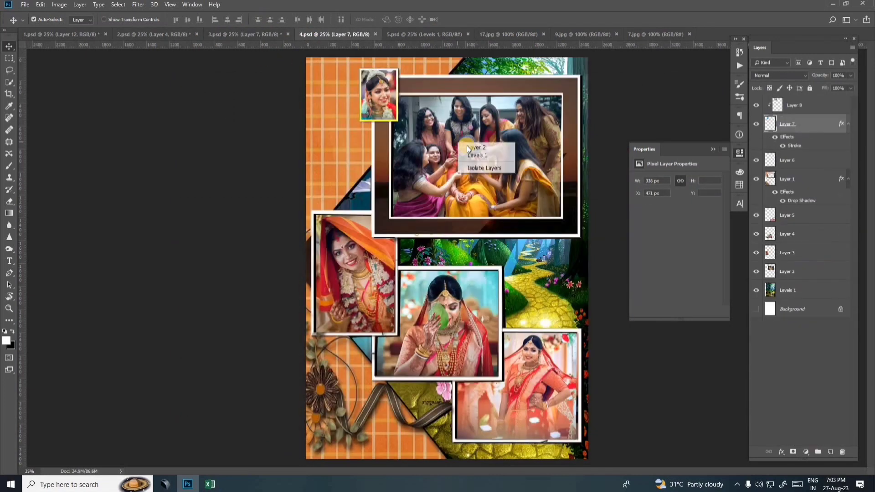
{"action": "left_click", "coordinate": [512, 148]}
{"action": "left_click", "coordinate": [756, 270]}
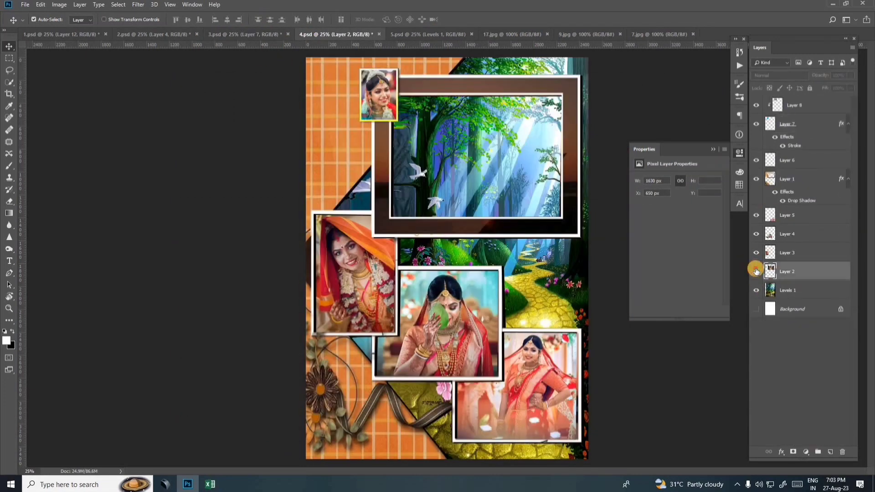
{"action": "left_click", "coordinate": [755, 273]}
{"action": "right_click", "coordinate": [485, 302]}
{"action": "left_click", "coordinate": [496, 306]}
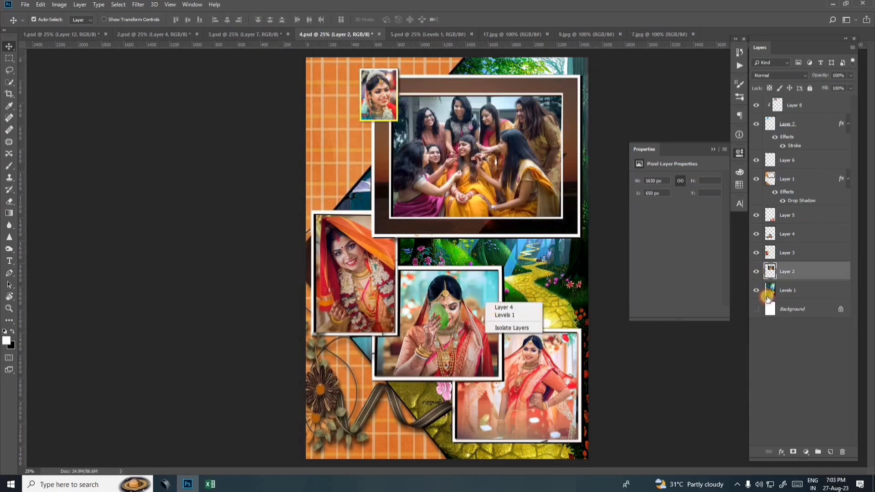
{"action": "left_click", "coordinate": [756, 233]}
{"action": "left_click", "coordinate": [757, 234]}
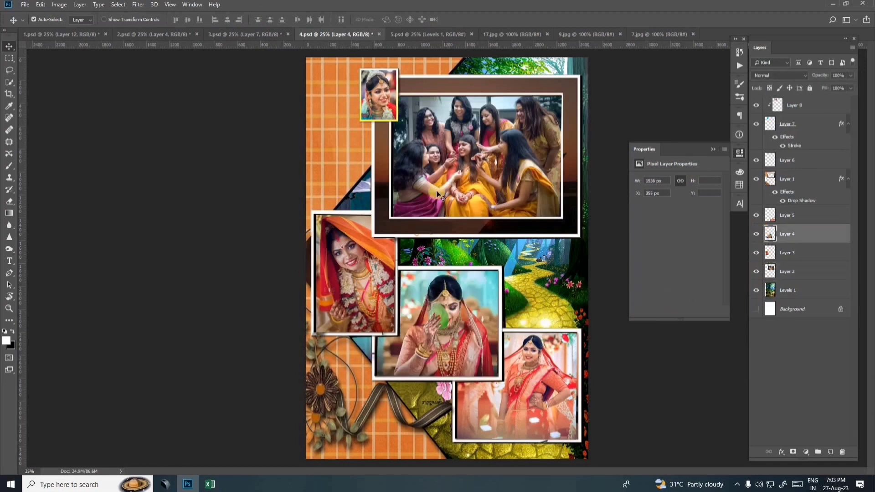
Step: Select Layer 2, open picture 1 from the frems photot folder, and bring it into 4.psd above that layer
{"action": "right_click", "coordinate": [482, 143]}
{"action": "left_click", "coordinate": [496, 149]}
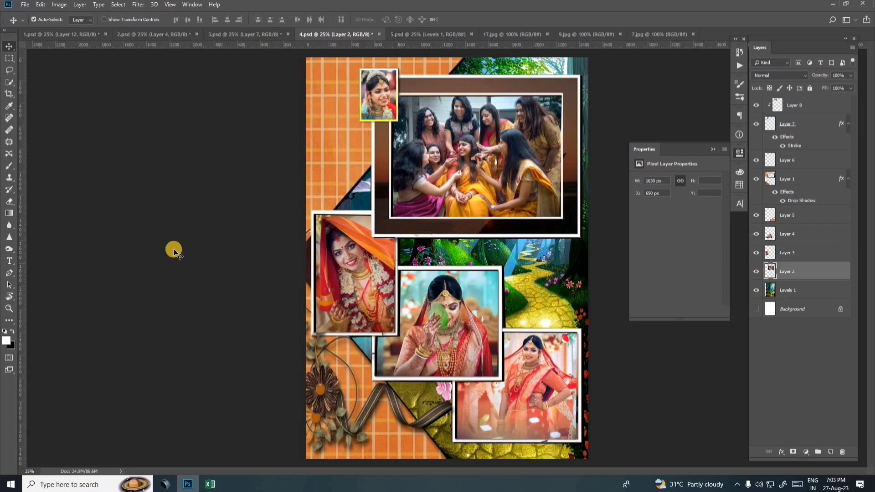
{"action": "left_click", "coordinate": [28, 5]}
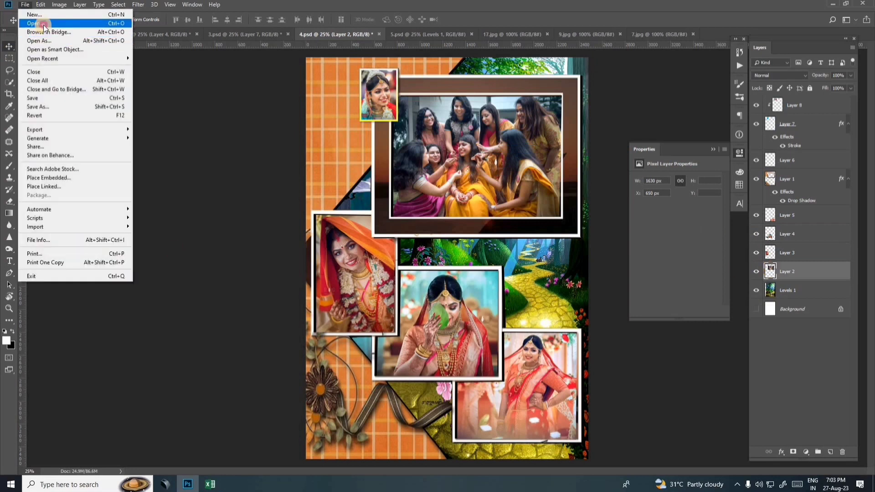
{"action": "left_click", "coordinate": [39, 23]}
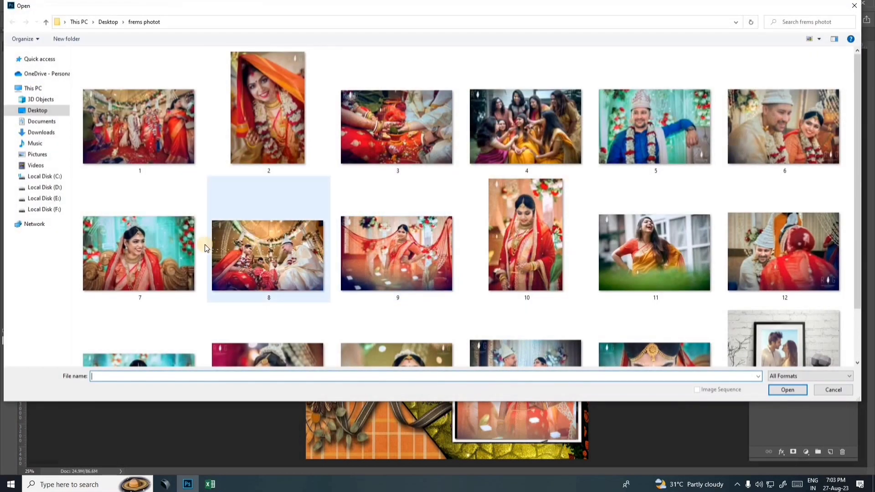
{"action": "double_click", "coordinate": [137, 128]}
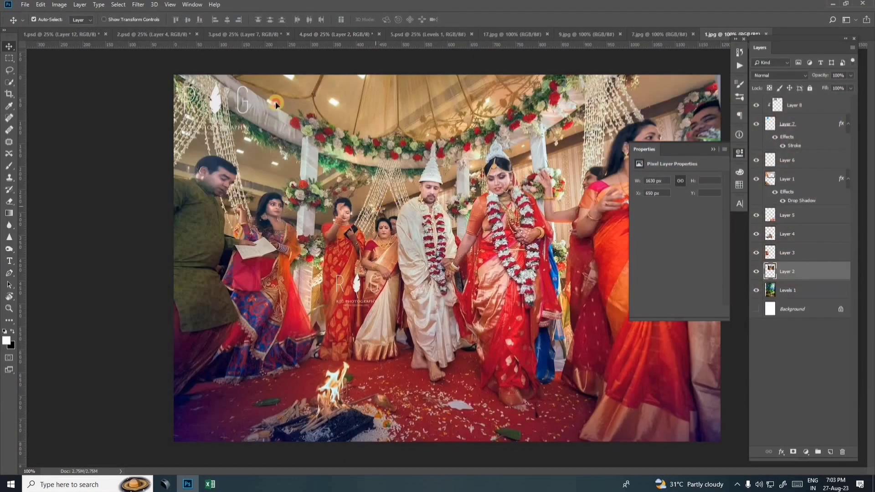
{"action": "left_click_drag", "start_coordinate": [322, 36], "coordinate": [452, 182]}
Step: Scale the wedding group picture to about 136%, about 1635 px wide, and position it to fill the large upper frame
{"action": "key", "text": "ctrl+t"}
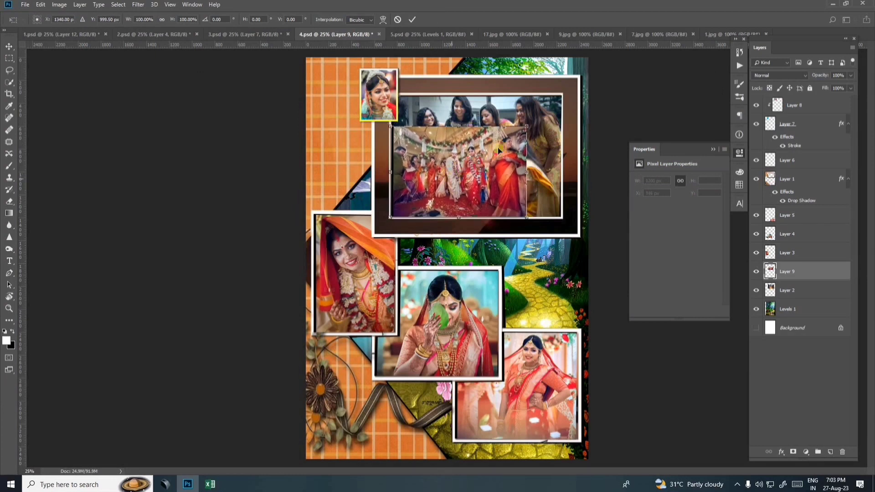
{"action": "left_click_drag", "start_coordinate": [538, 116], "coordinate": [574, 82]}
{"action": "left_click_drag", "start_coordinate": [539, 136], "coordinate": [532, 136]}
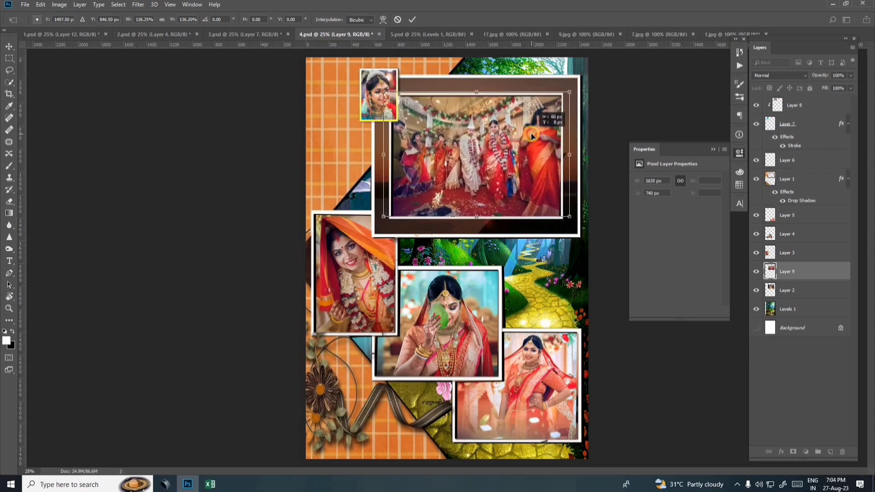
{"action": "key", "text": "Return"}
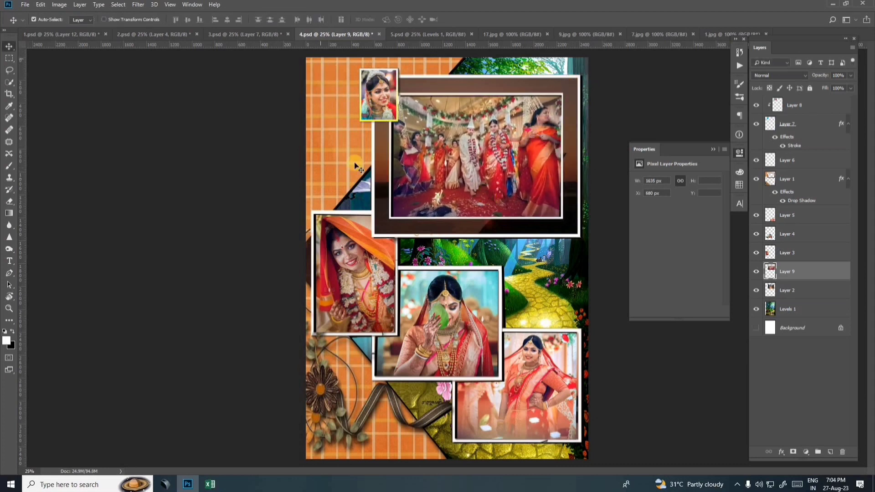
Step: Hide Layer 5 and Layer 4, the bride photos in the two lower frames of 4.psd
{"action": "left_click", "coordinate": [755, 216]}
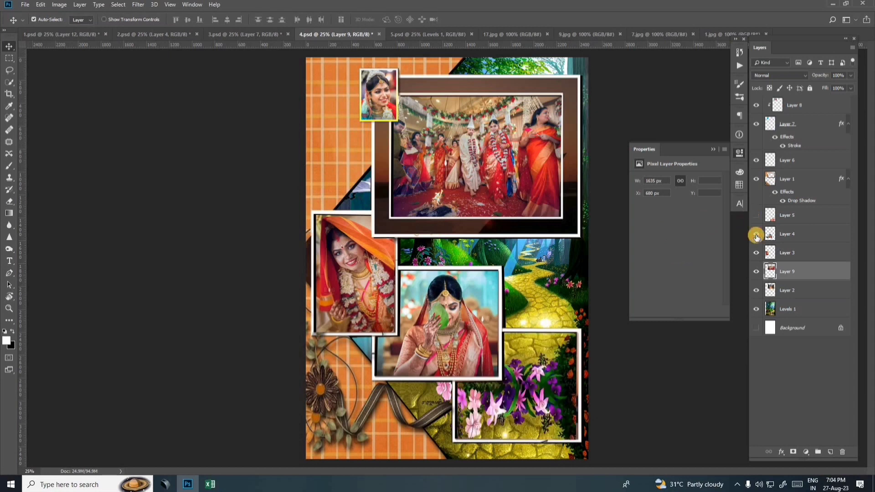
{"action": "left_click", "coordinate": [756, 234]}
Step: In 5.psd, select Layer 2, the photo in the frame beside the letter L, and toggle its visibility to check it
{"action": "left_click", "coordinate": [428, 34]}
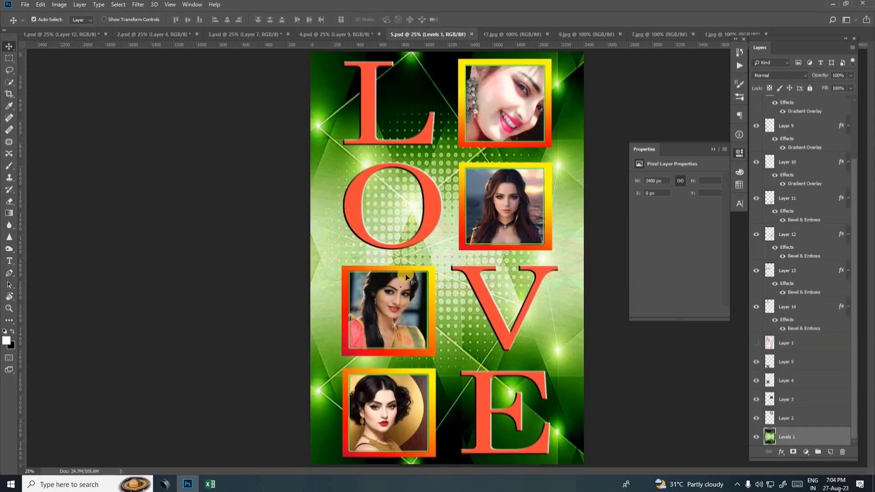
{"action": "right_click", "coordinate": [496, 102]}
{"action": "left_click", "coordinate": [506, 111]}
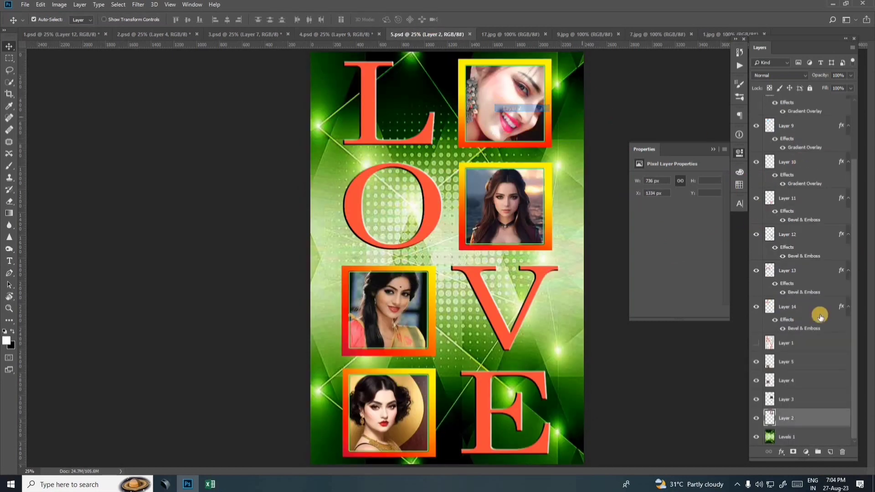
{"action": "left_click", "coordinate": [756, 418]}
{"action": "left_click", "coordinate": [755, 417]}
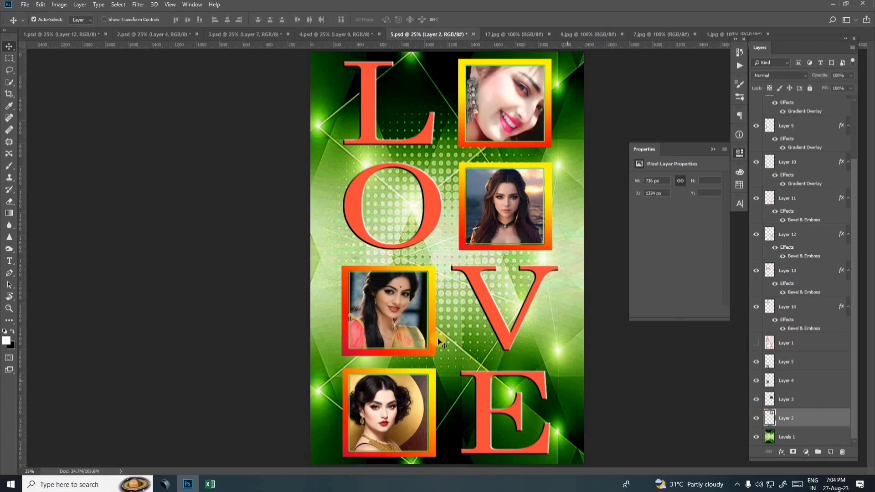
Step: Hide Layer 4 and Layer 3, the photos beside the letters V and O, and select the letter O's layer
{"action": "right_click", "coordinate": [394, 316]}
{"action": "left_click", "coordinate": [779, 381]}
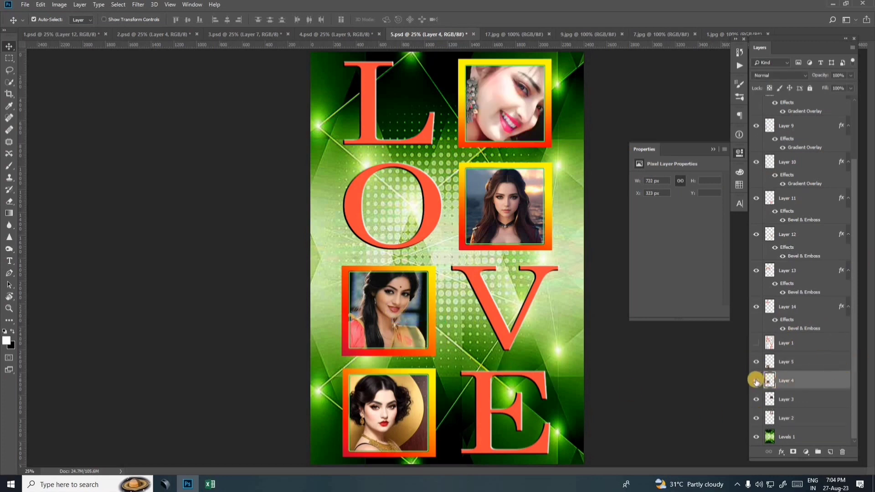
{"action": "left_click", "coordinate": [756, 381]}
{"action": "right_click", "coordinate": [511, 195]}
{"action": "left_click", "coordinate": [524, 202]}
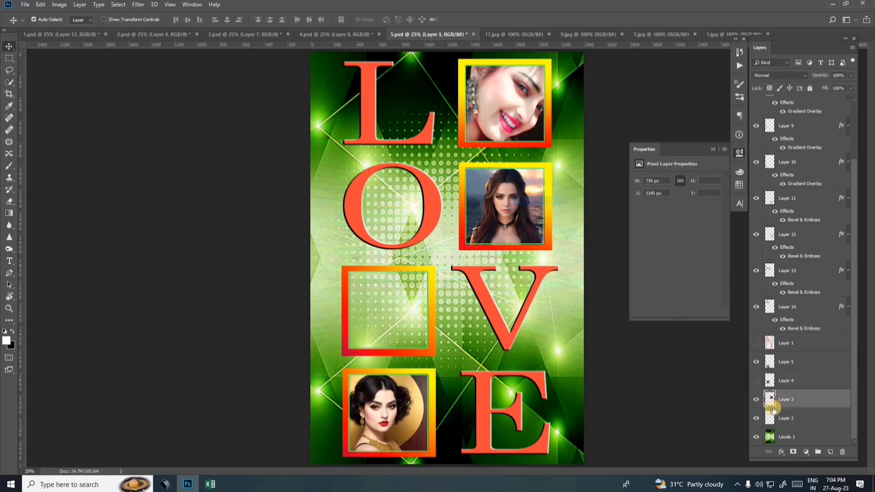
{"action": "left_click", "coordinate": [755, 401]}
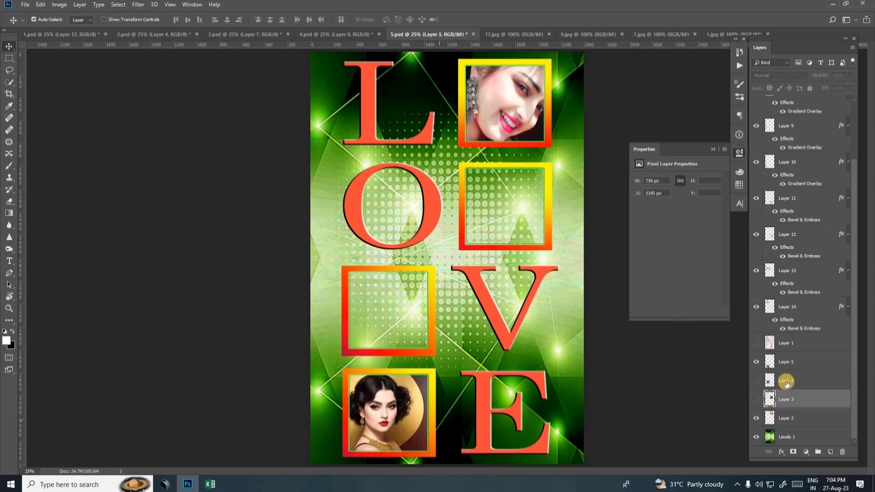
{"action": "left_click", "coordinate": [424, 250]}
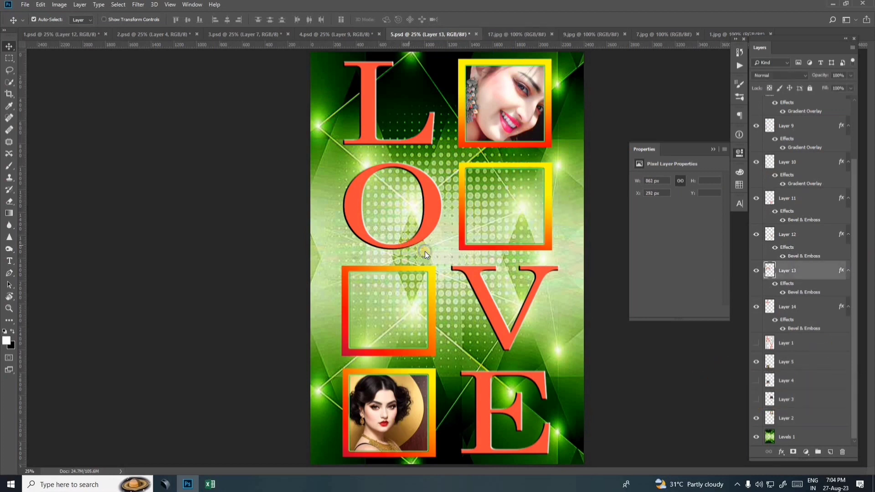
{"action": "right_click", "coordinate": [424, 251]}
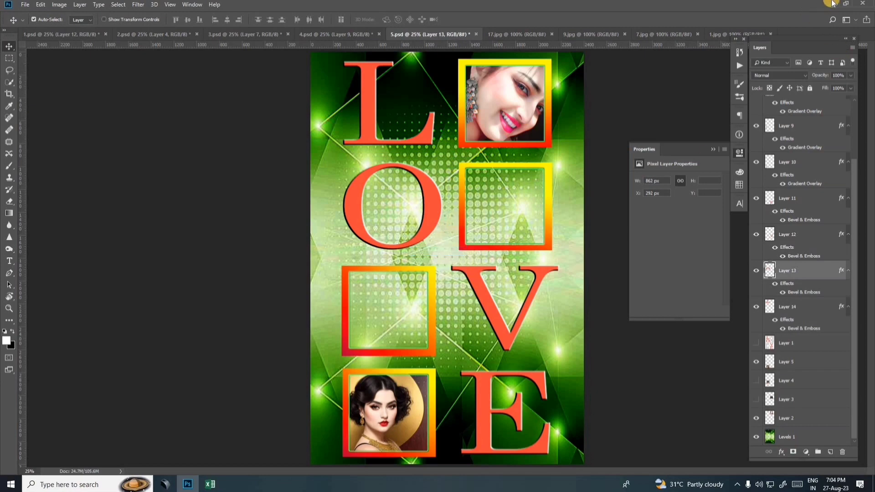